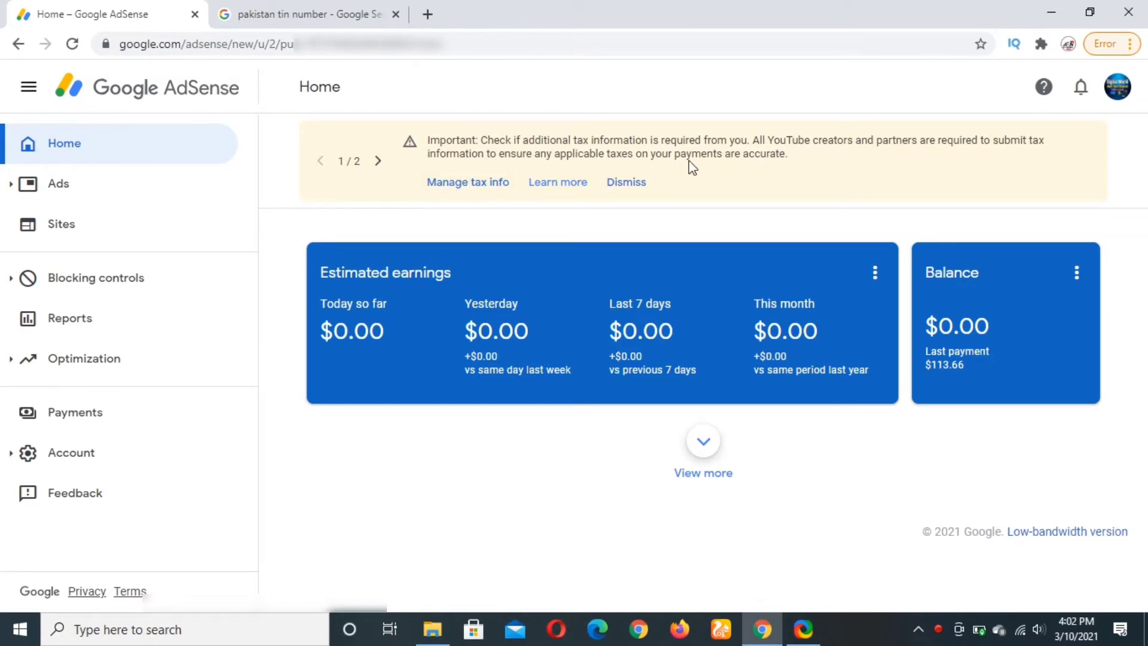
After checking notifications, open the Payments settings and scroll to the United States tax info entry.
{"action": "left_click", "coordinate": [1080, 88]}
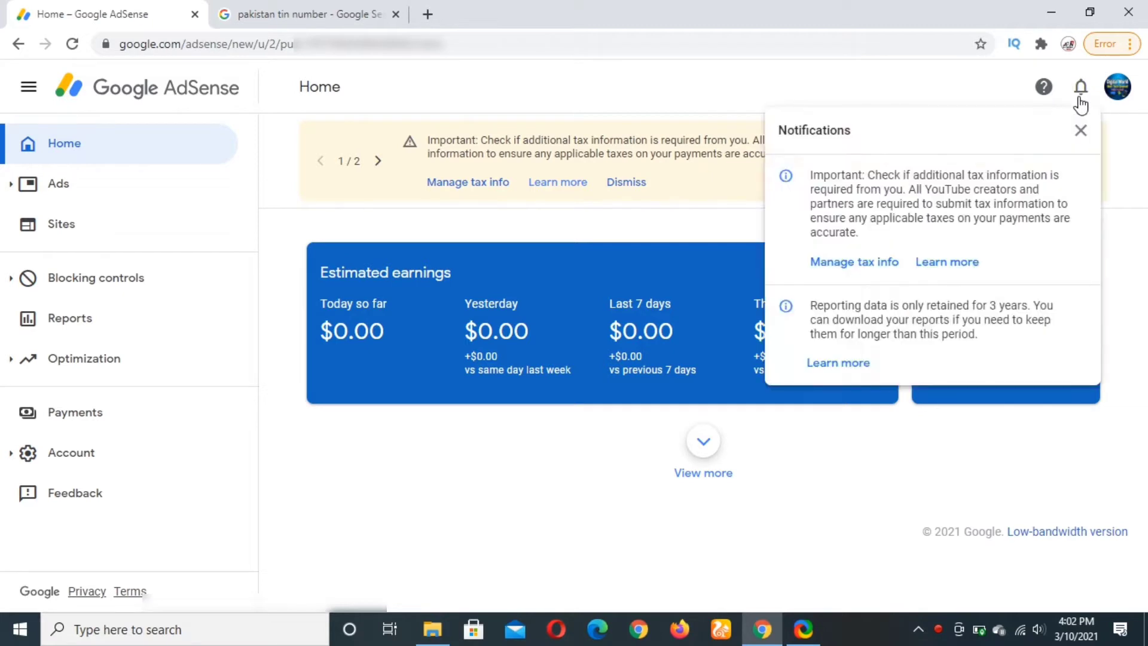
{"action": "left_click", "coordinate": [1079, 96]}
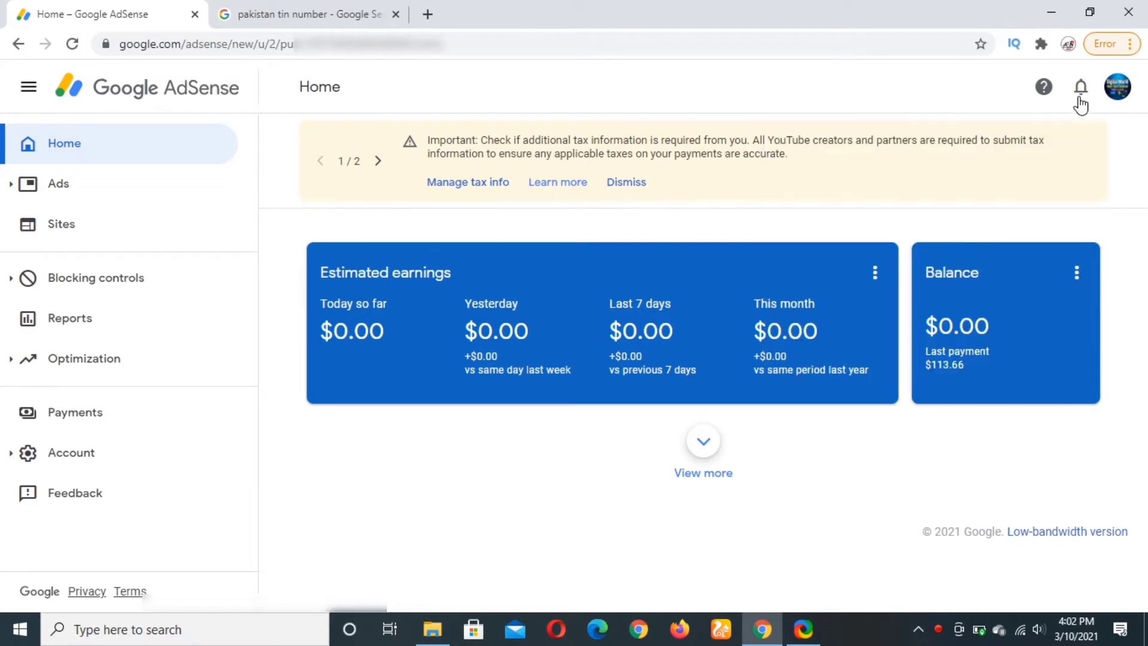
{"action": "left_click", "coordinate": [112, 413]}
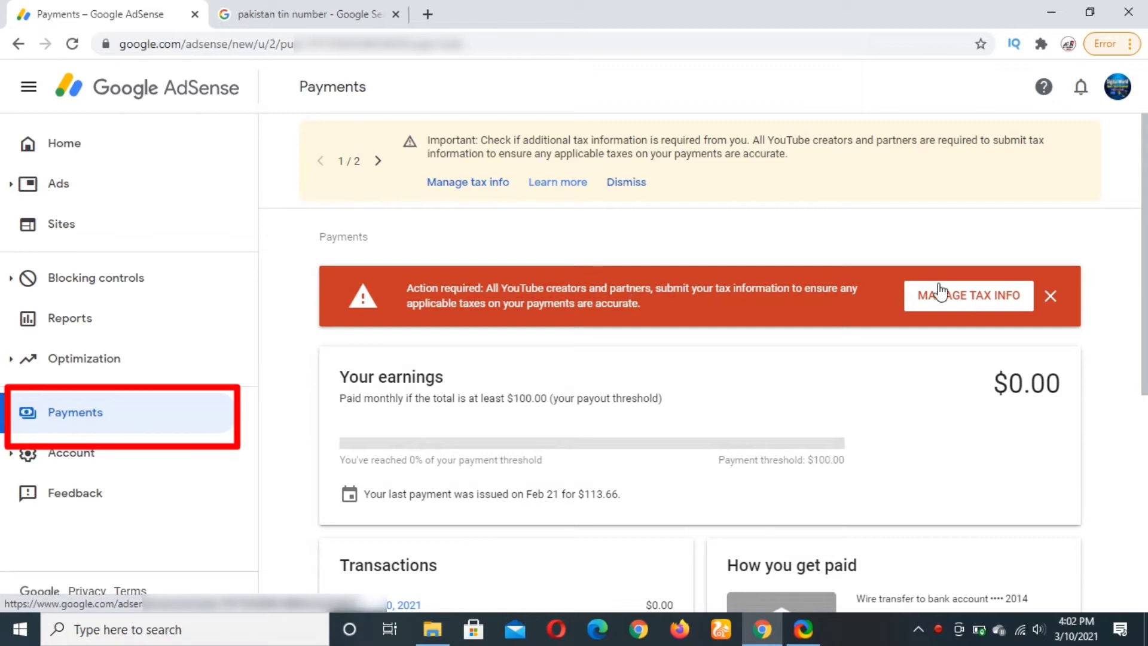
{"action": "scroll", "coordinate": [426, 341], "scroll_direction": "down", "scroll_amount": 1}
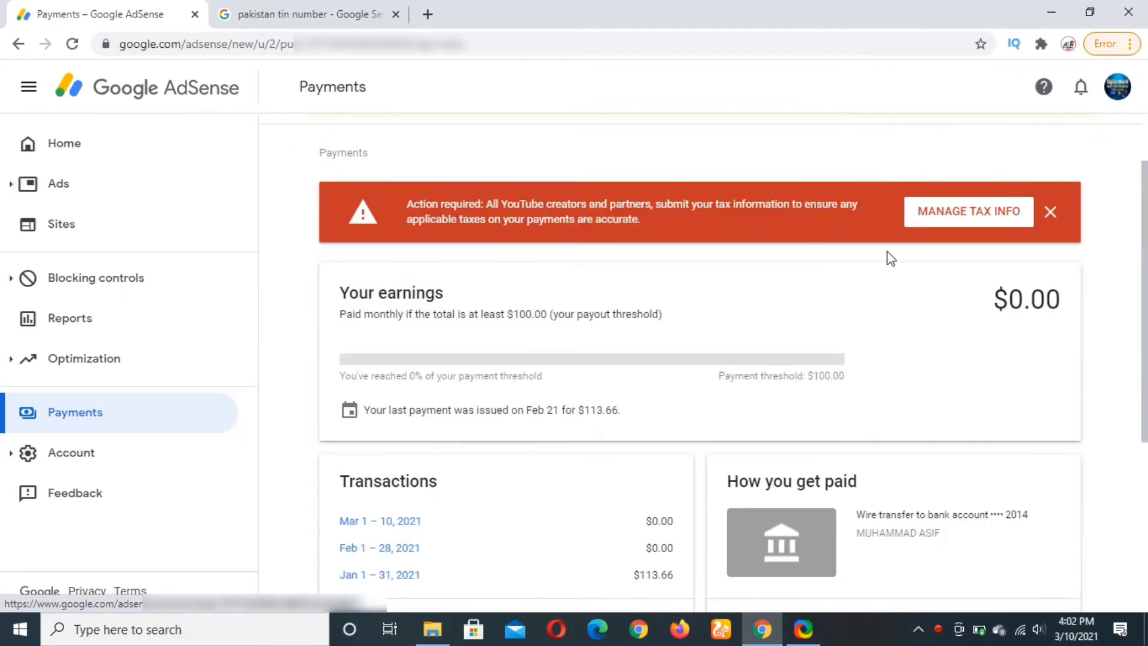
{"action": "scroll", "coordinate": [891, 257], "scroll_direction": "down", "scroll_amount": 5}
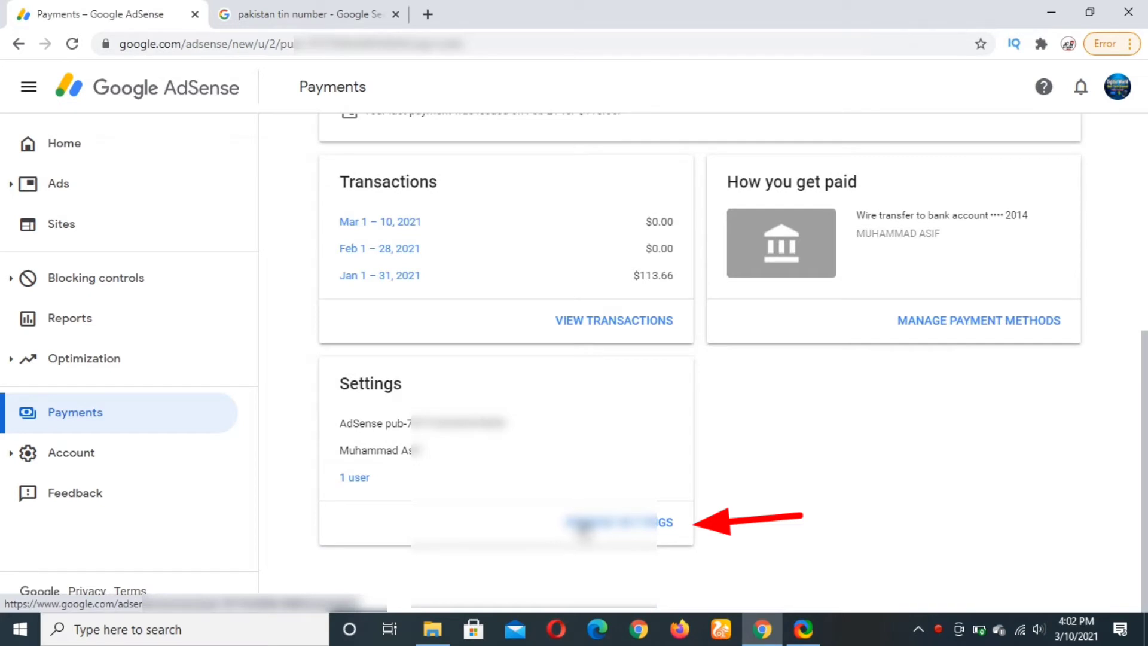
{"action": "left_click", "coordinate": [585, 522]}
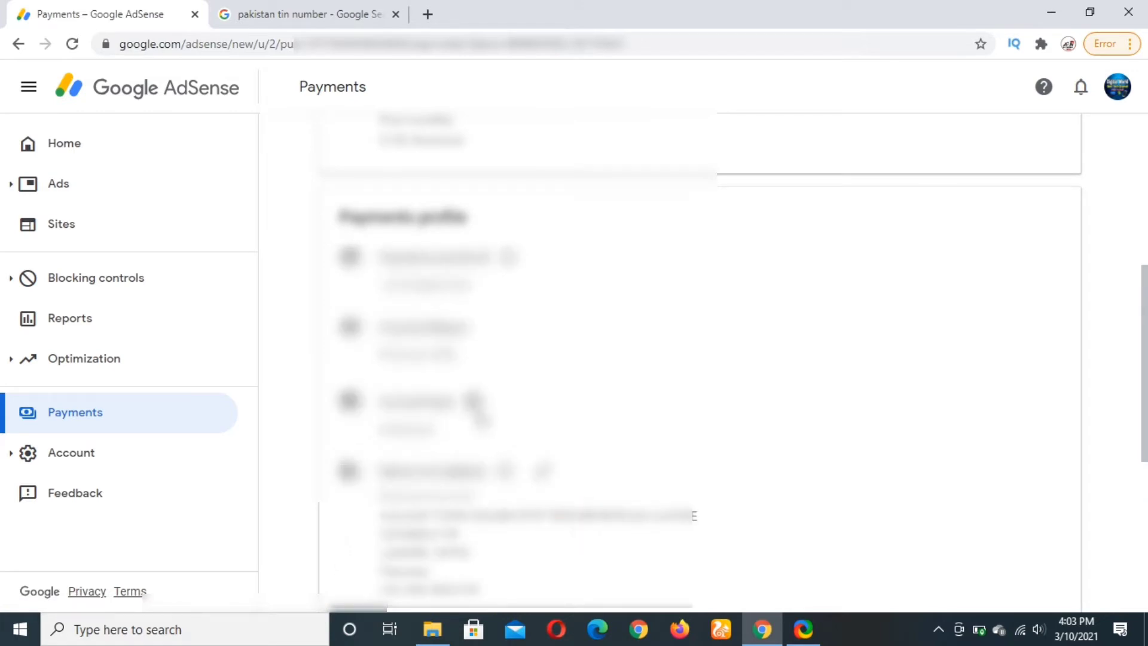
{"action": "scroll", "coordinate": [475, 412], "scroll_direction": "down", "scroll_amount": 3}
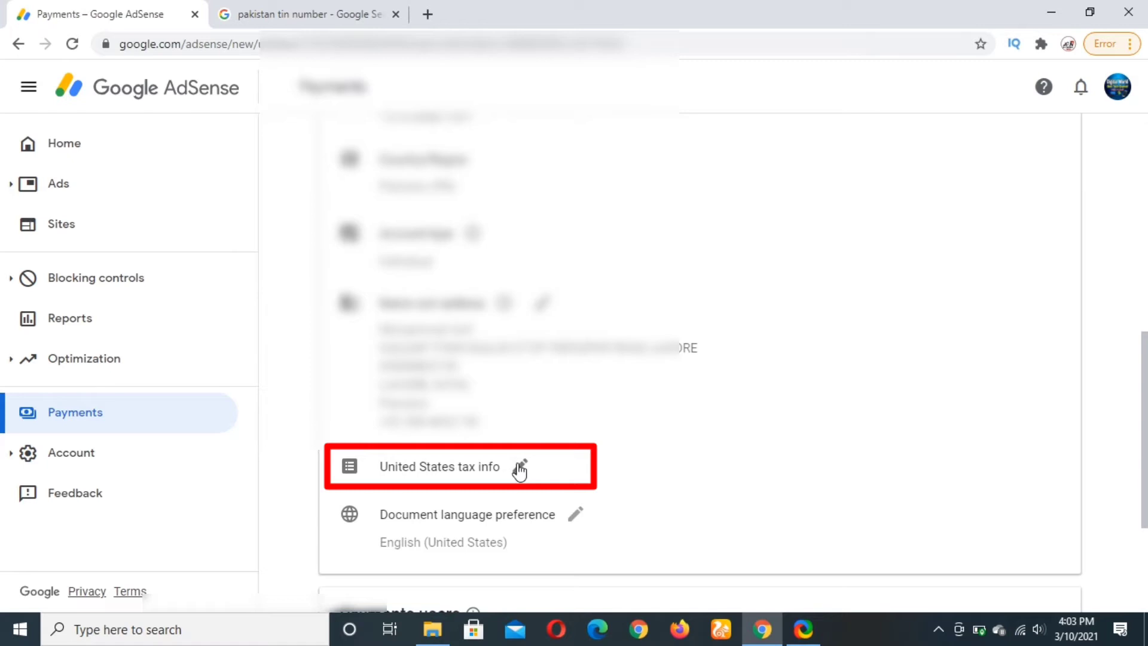
From Home, go to Manage tax info, choose Add tax info, and paste the account password.
{"action": "left_click", "coordinate": [169, 91]}
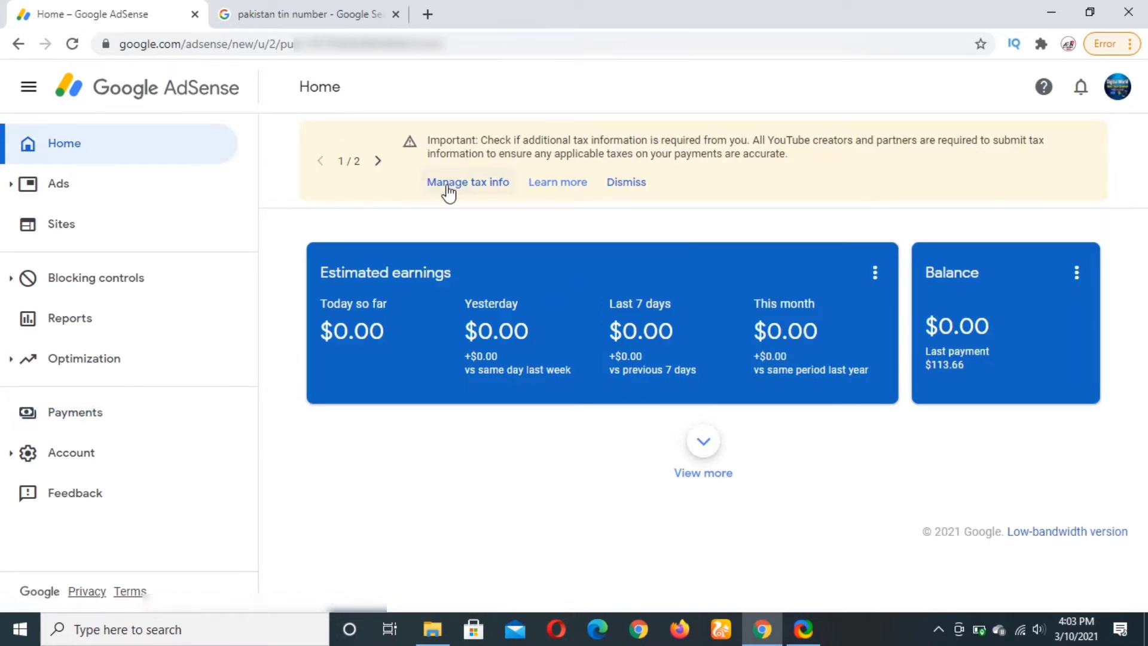
{"action": "left_click", "coordinate": [449, 194]}
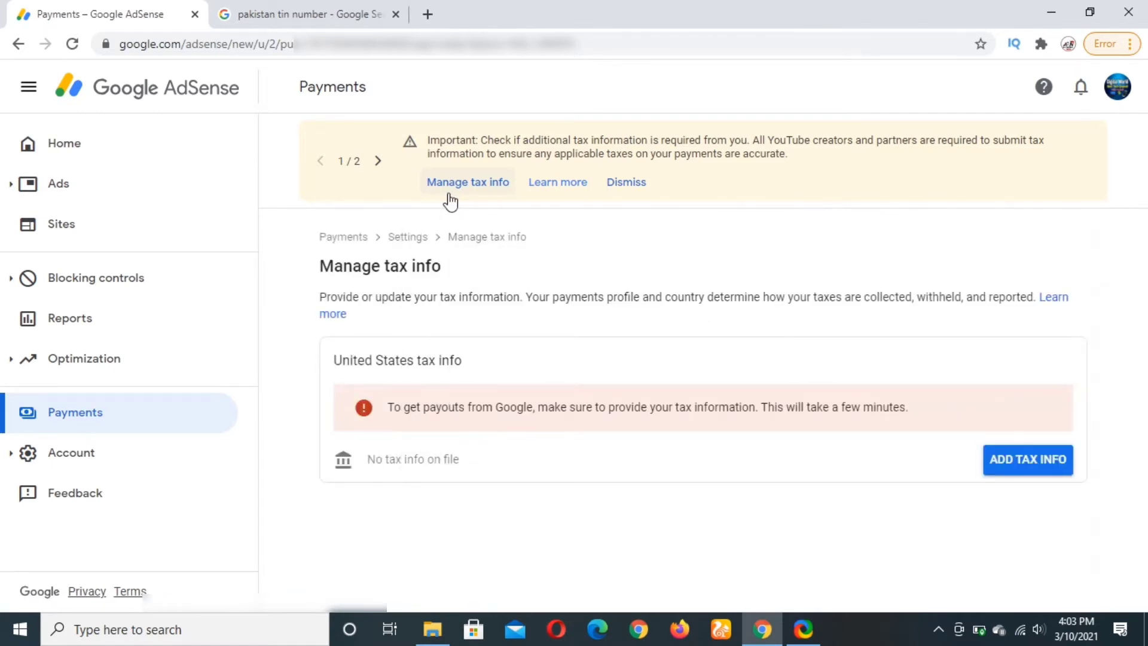
{"action": "left_click", "coordinate": [1015, 463]}
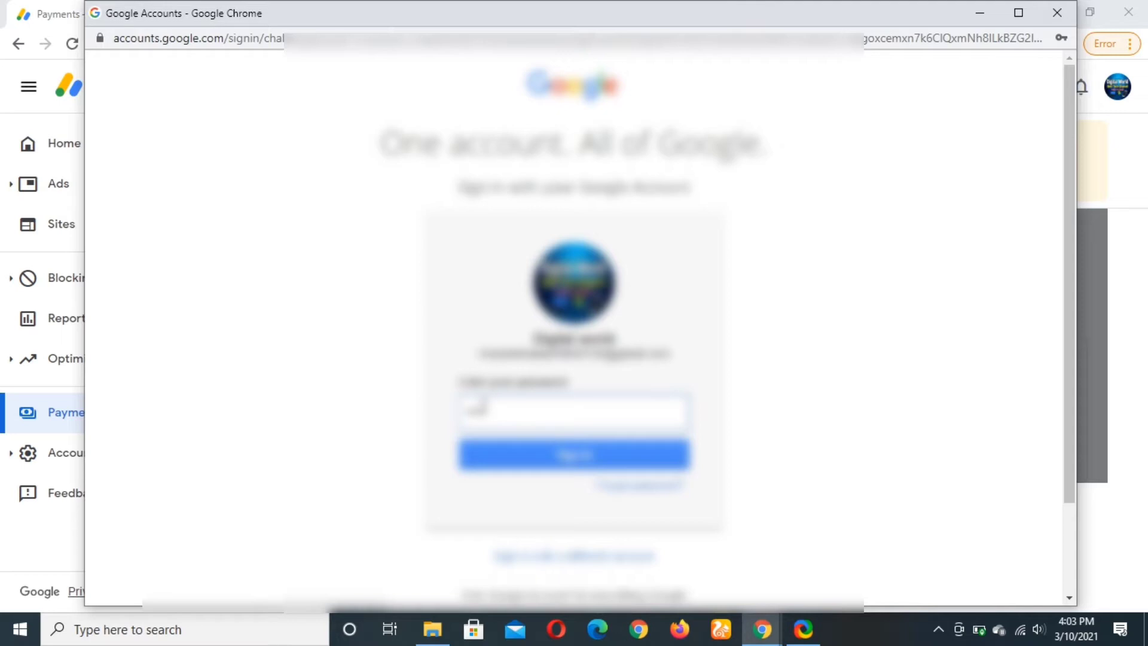
{"action": "key", "text": "ctrl+v"}
Complete the Google sign-in to return to the tax info account-type question.
{"action": "left_click", "coordinate": [496, 462]}
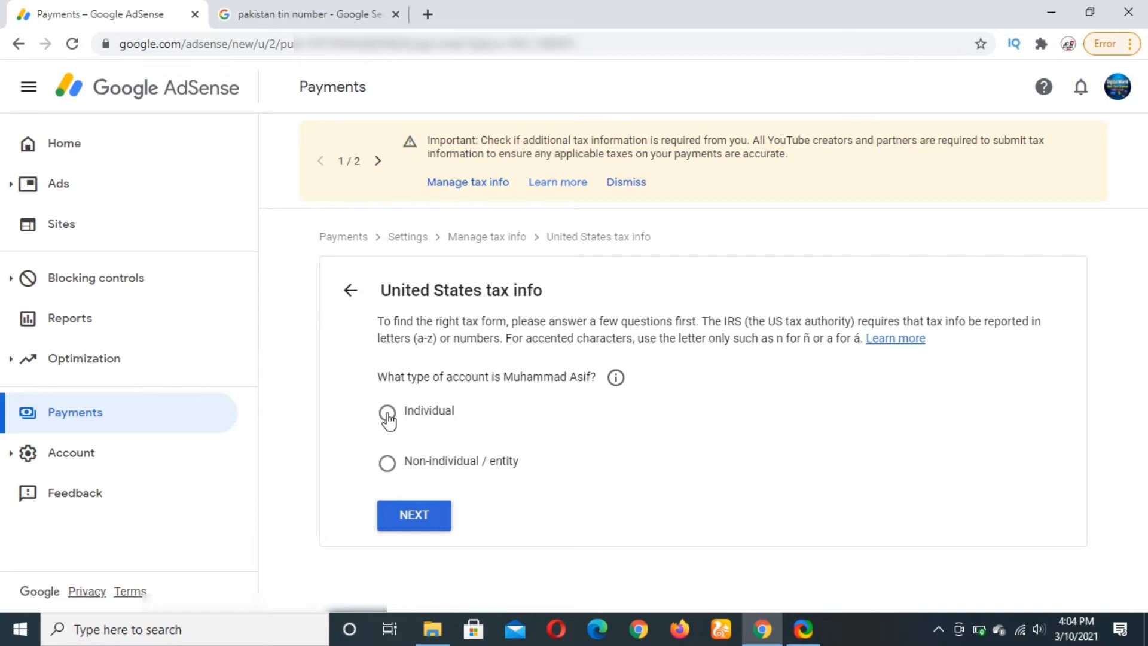
Declare the account as an Individual who is not a US citizen or resident.
{"action": "left_click", "coordinate": [388, 420]}
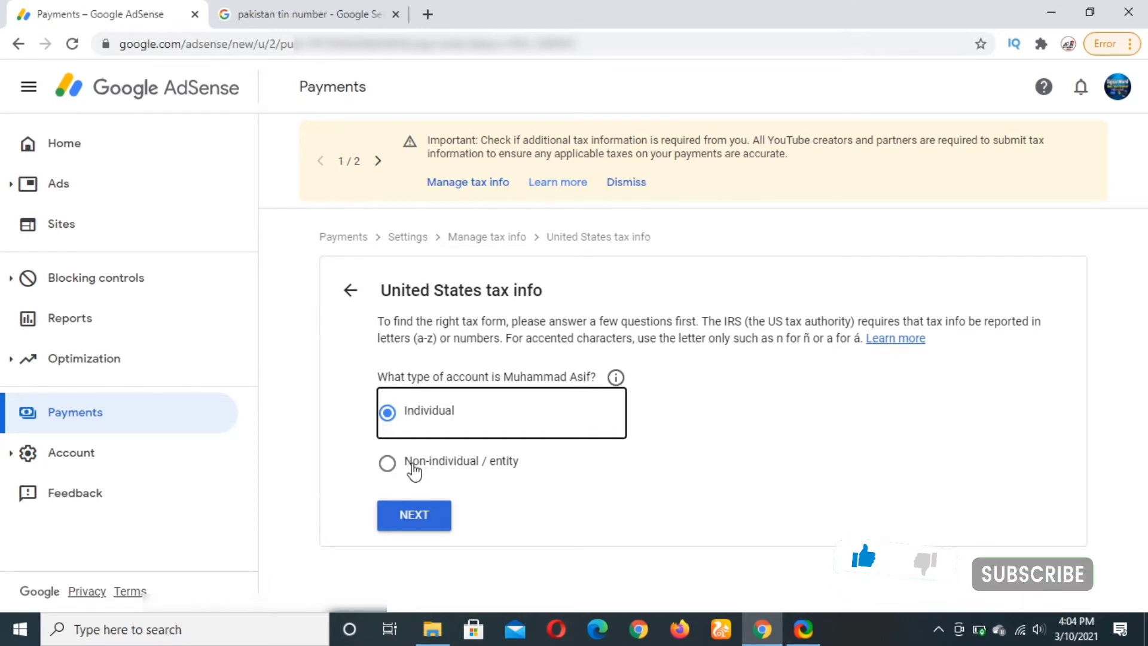
{"action": "left_click", "coordinate": [401, 513]}
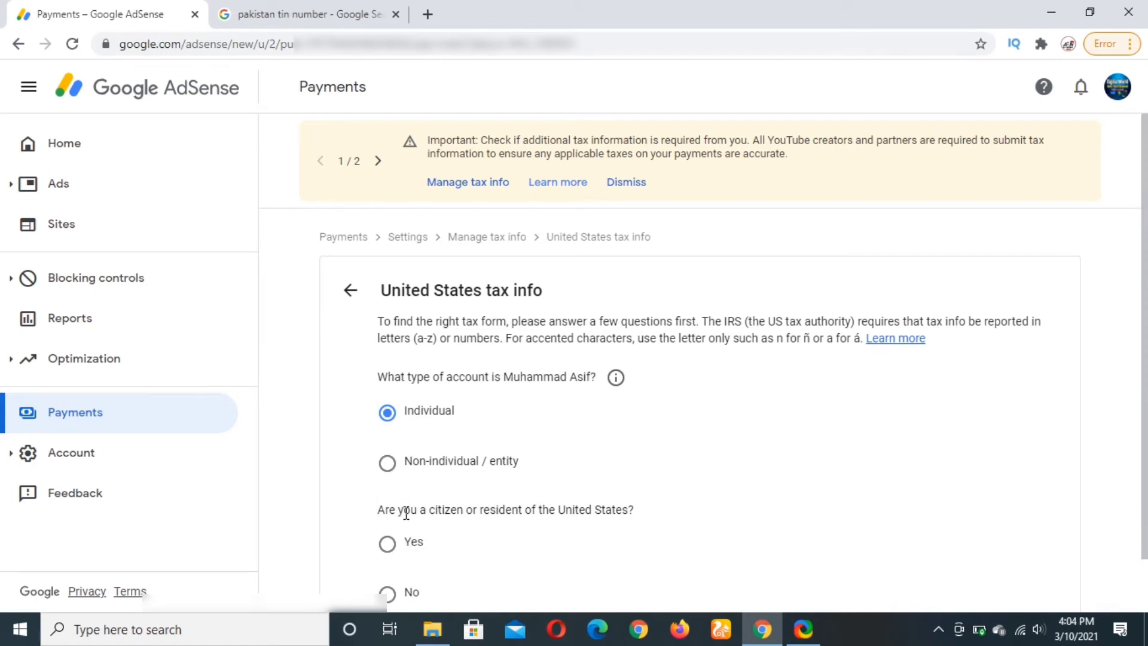
{"action": "scroll", "coordinate": [508, 478], "scroll_direction": "down", "scroll_amount": 1}
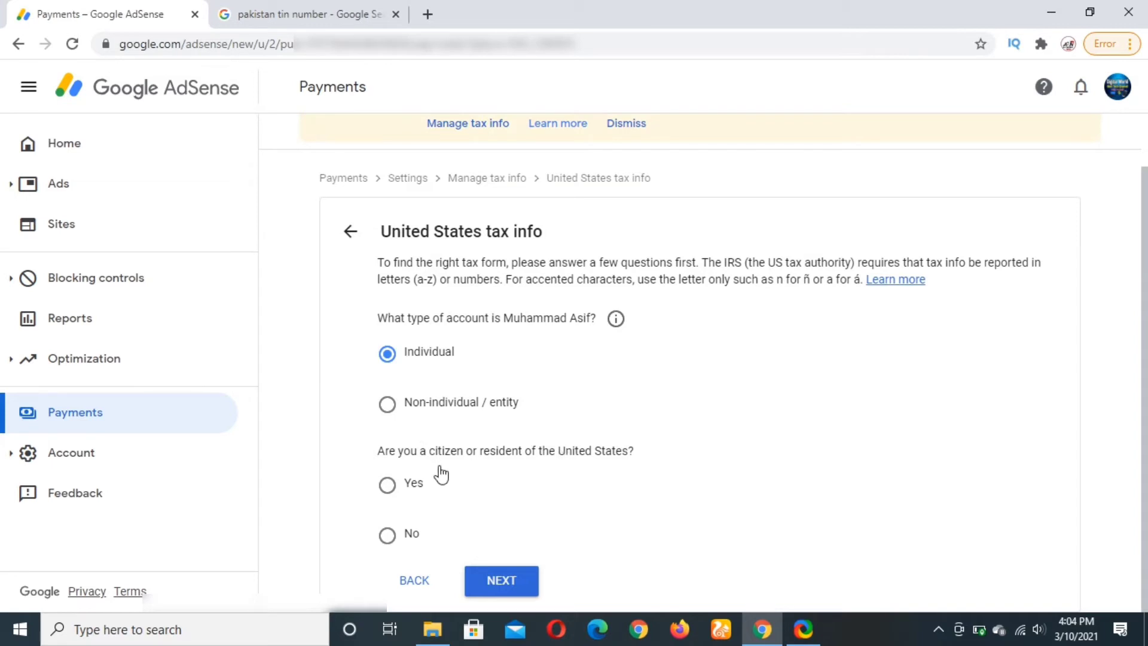
{"action": "left_click", "coordinate": [387, 538]}
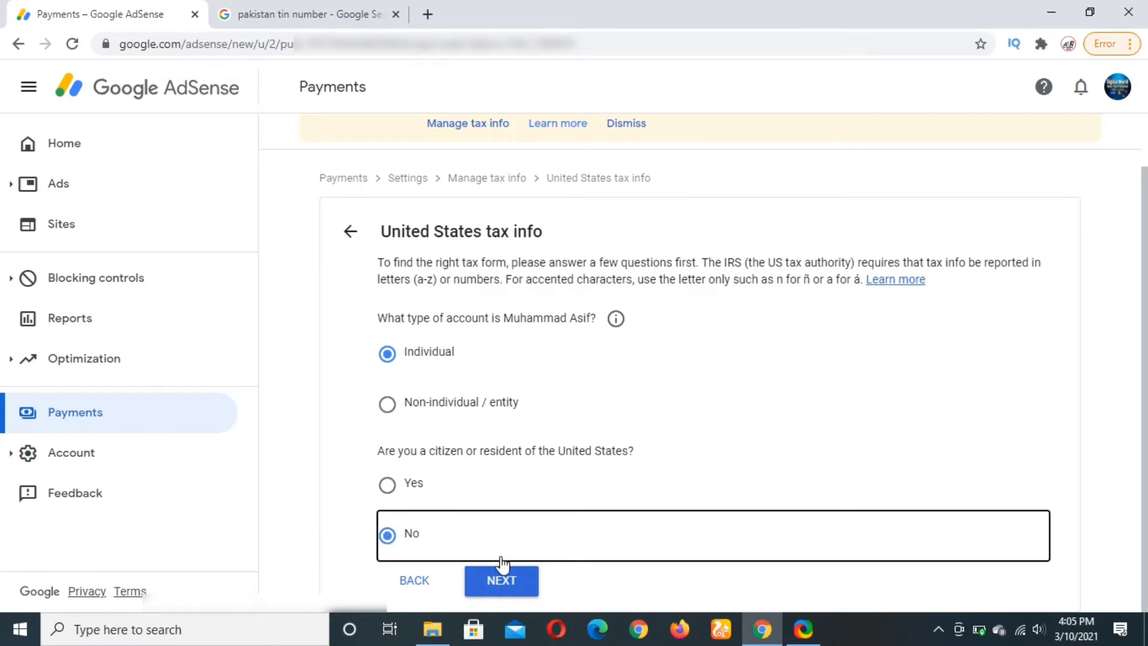
{"action": "left_click", "coordinate": [512, 579]}
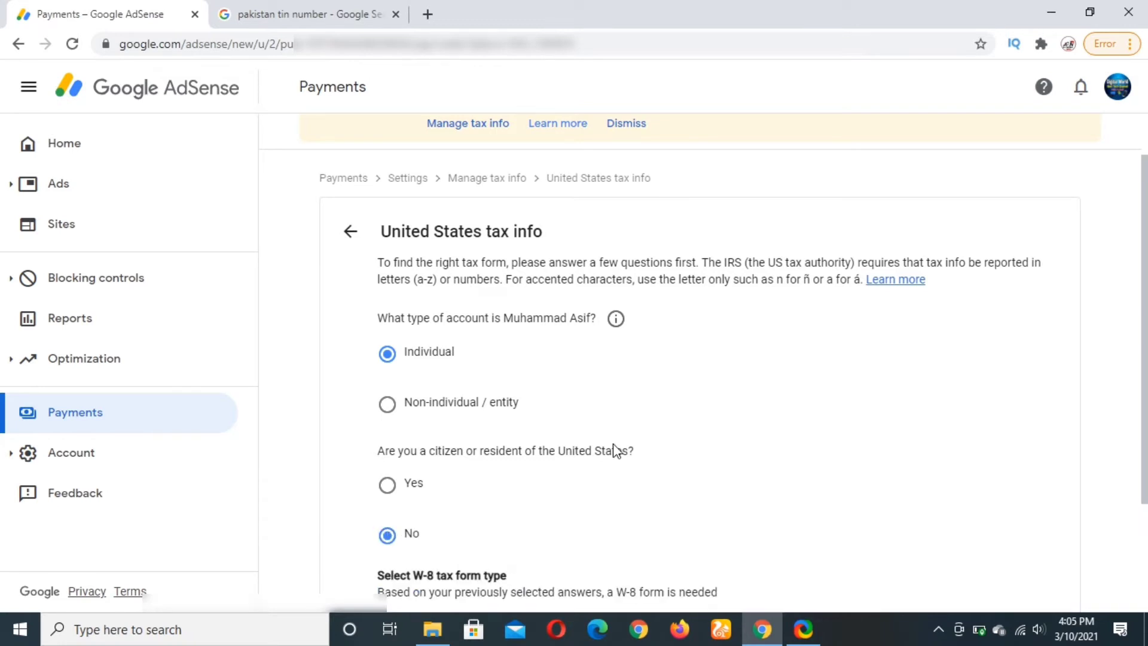
Choose the W-8BEN tax form and start filling it in.
{"action": "scroll", "coordinate": [616, 448], "scroll_direction": "down", "scroll_amount": 2}
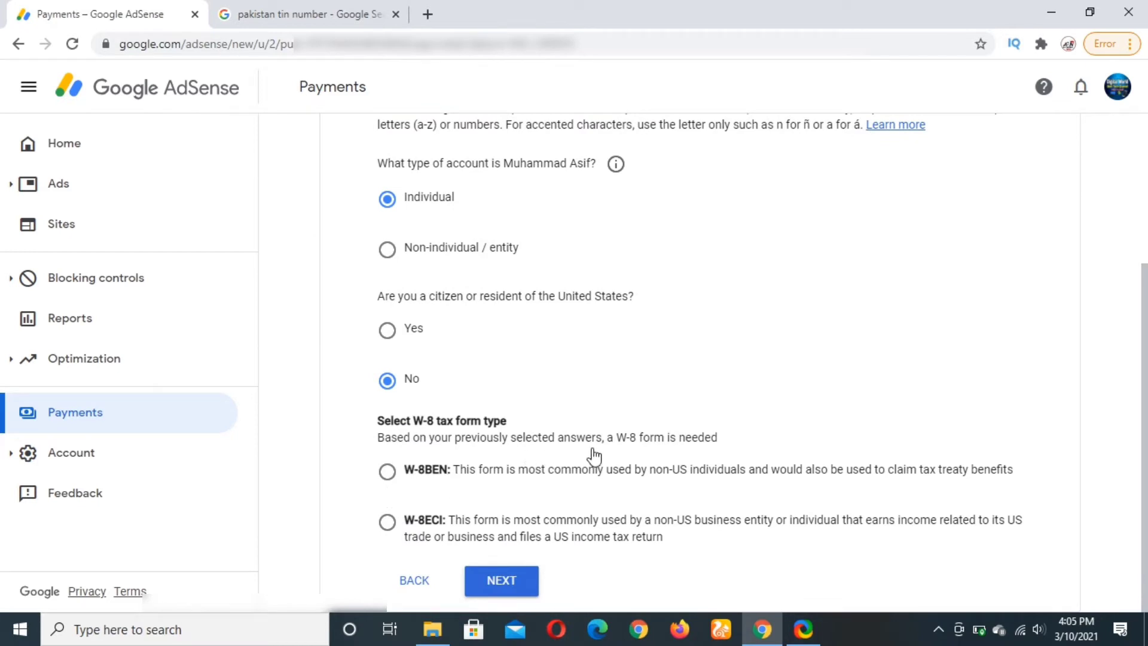
{"action": "left_click", "coordinate": [387, 472]}
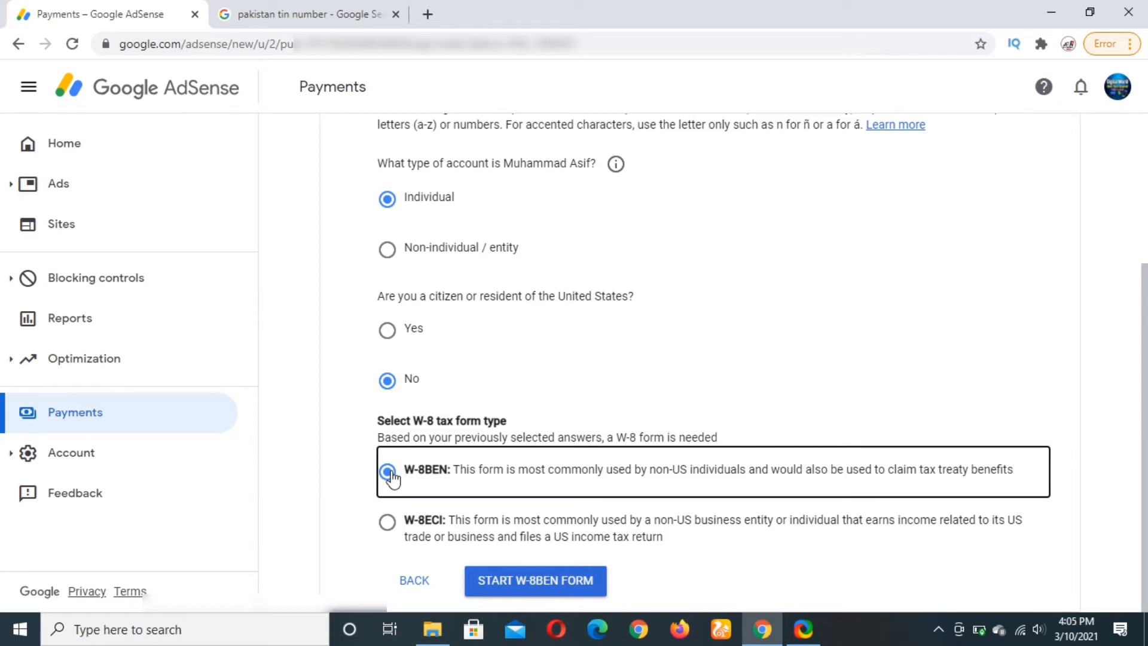
{"action": "left_click", "coordinate": [536, 586]}
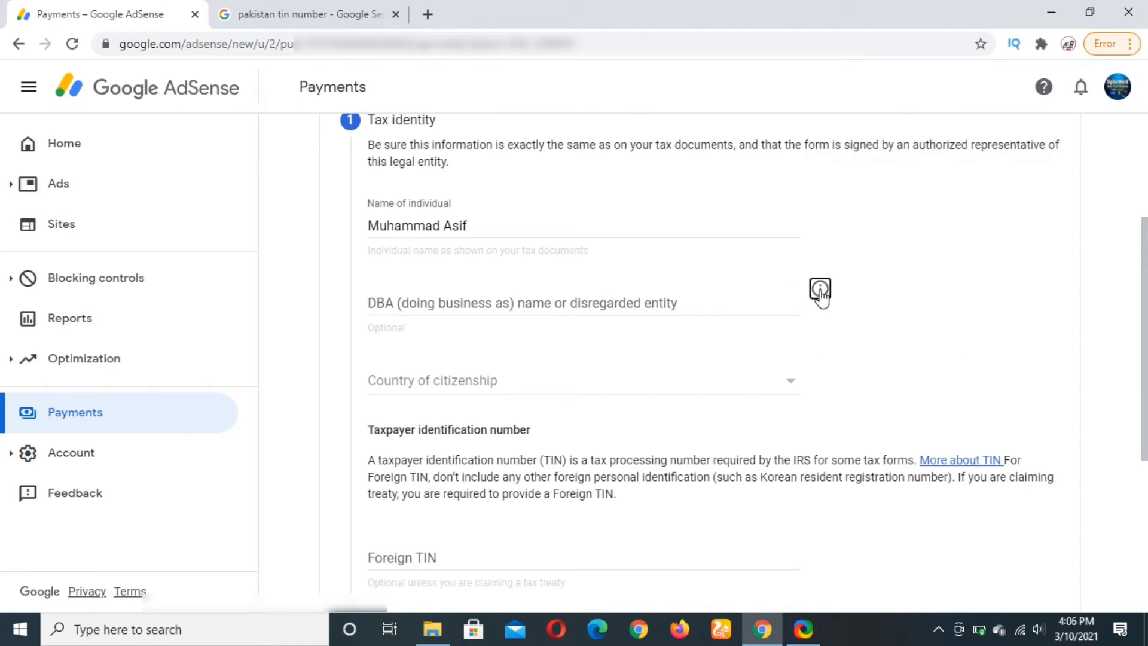
After viewing the DBA help, set citizenship to Pakistan and open the 'pakistan tin number' search tab.
{"action": "left_click", "coordinate": [820, 290]}
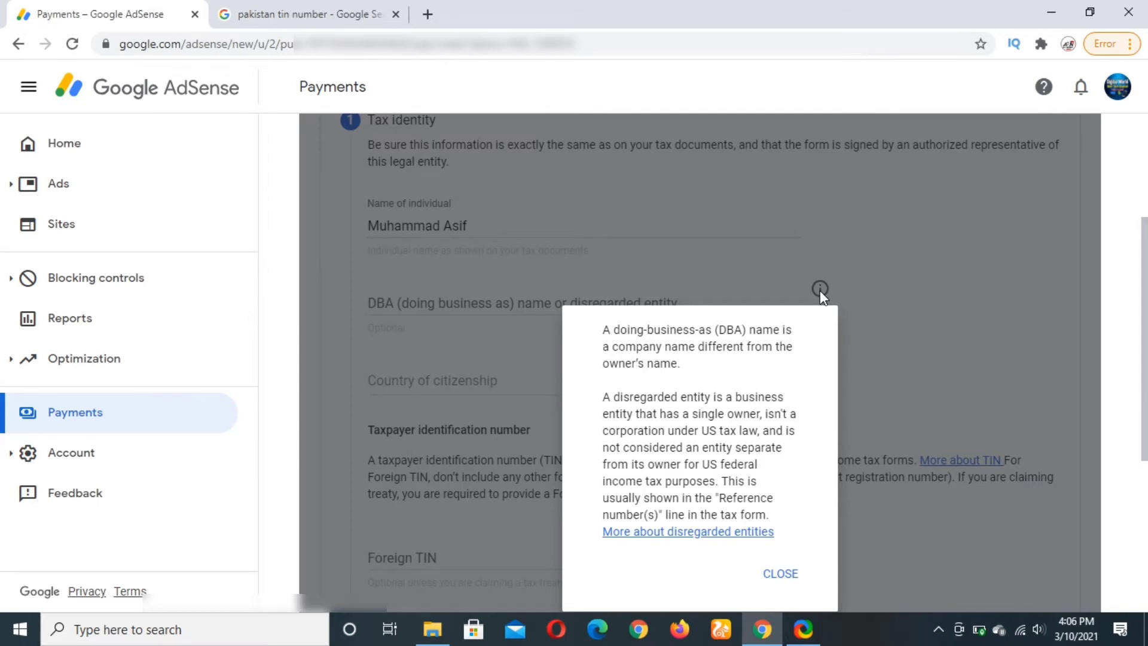
{"action": "left_click", "coordinate": [789, 575]}
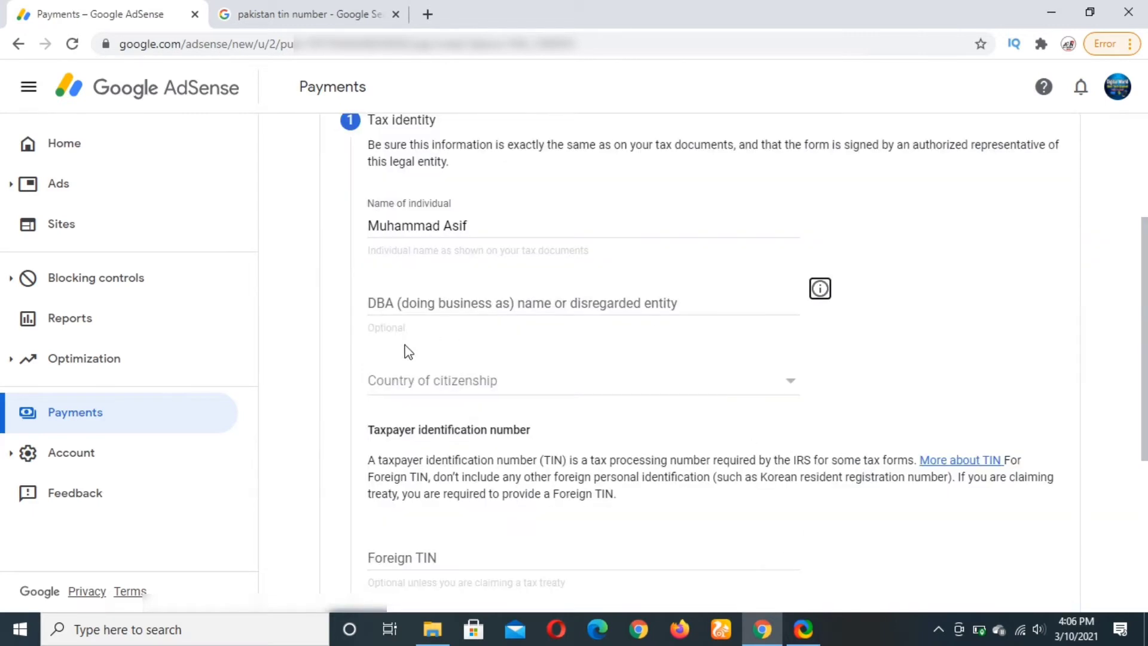
{"action": "left_click", "coordinate": [453, 399]}
{"action": "scroll", "coordinate": [431, 378], "scroll_direction": "down", "scroll_amount": 10}
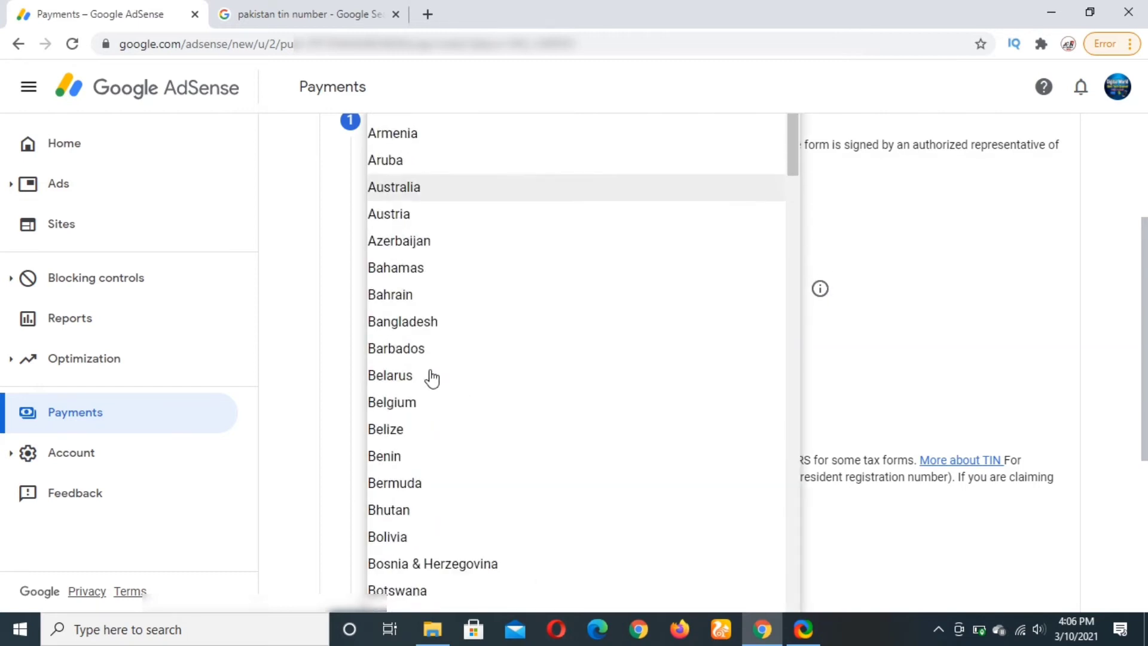
{"action": "scroll", "coordinate": [432, 378], "scroll_direction": "down", "scroll_amount": 15}
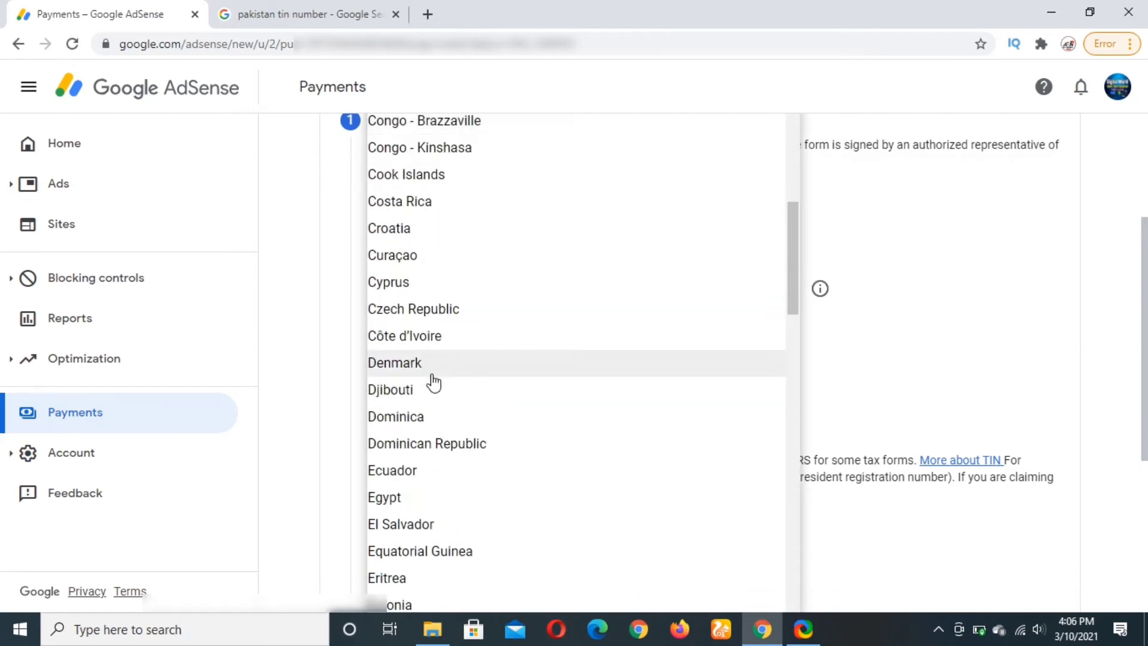
{"action": "scroll", "coordinate": [433, 381], "scroll_direction": "down", "scroll_amount": 20}
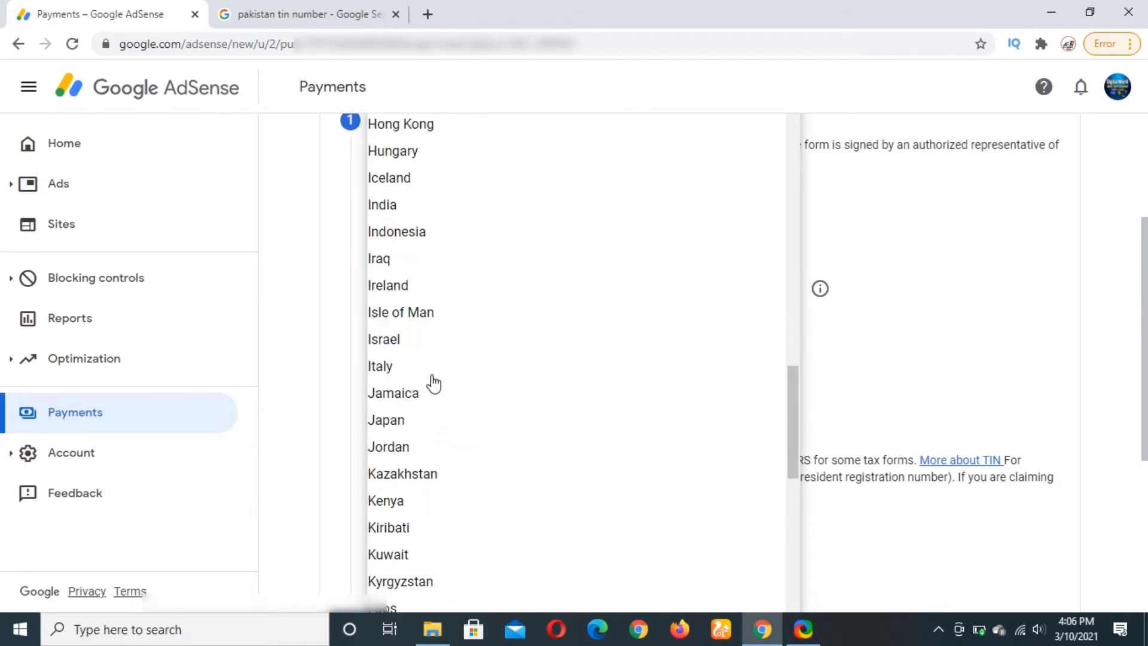
{"action": "scroll", "coordinate": [433, 382], "scroll_direction": "down", "scroll_amount": 20}
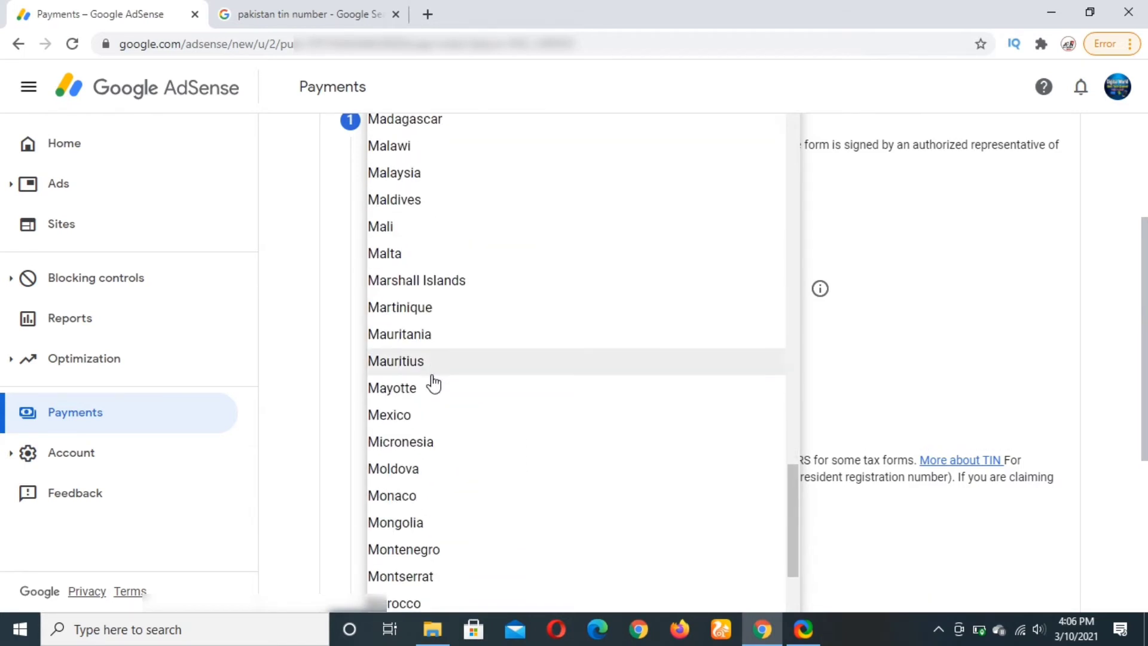
{"action": "scroll", "coordinate": [433, 383], "scroll_direction": "down", "scroll_amount": 5}
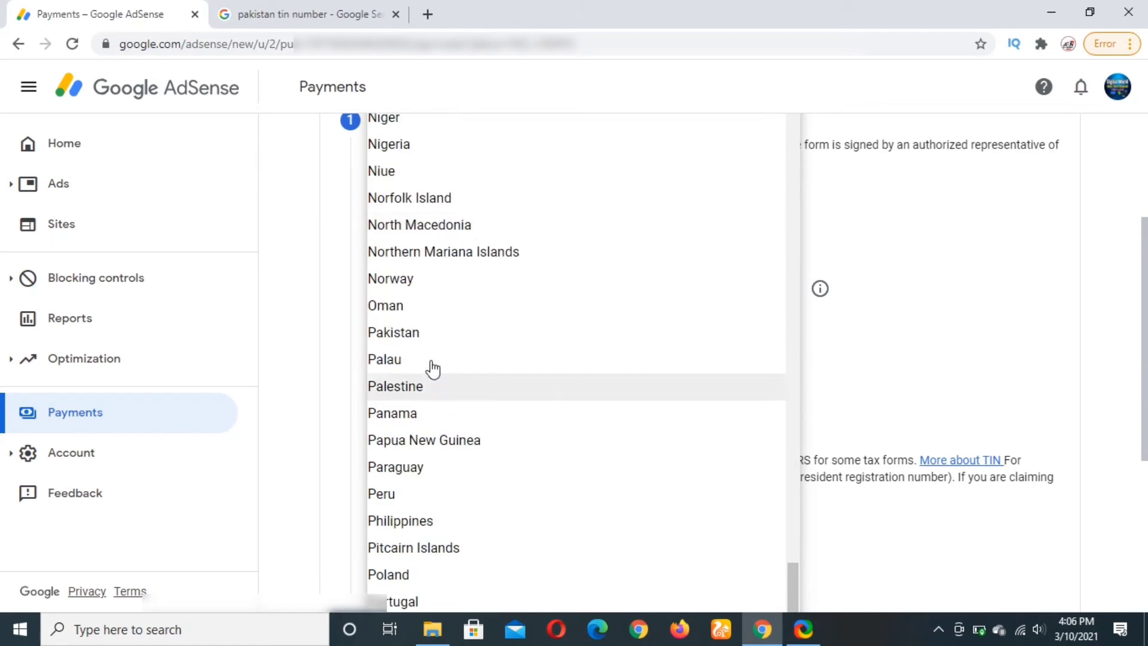
{"action": "left_click", "coordinate": [420, 334]}
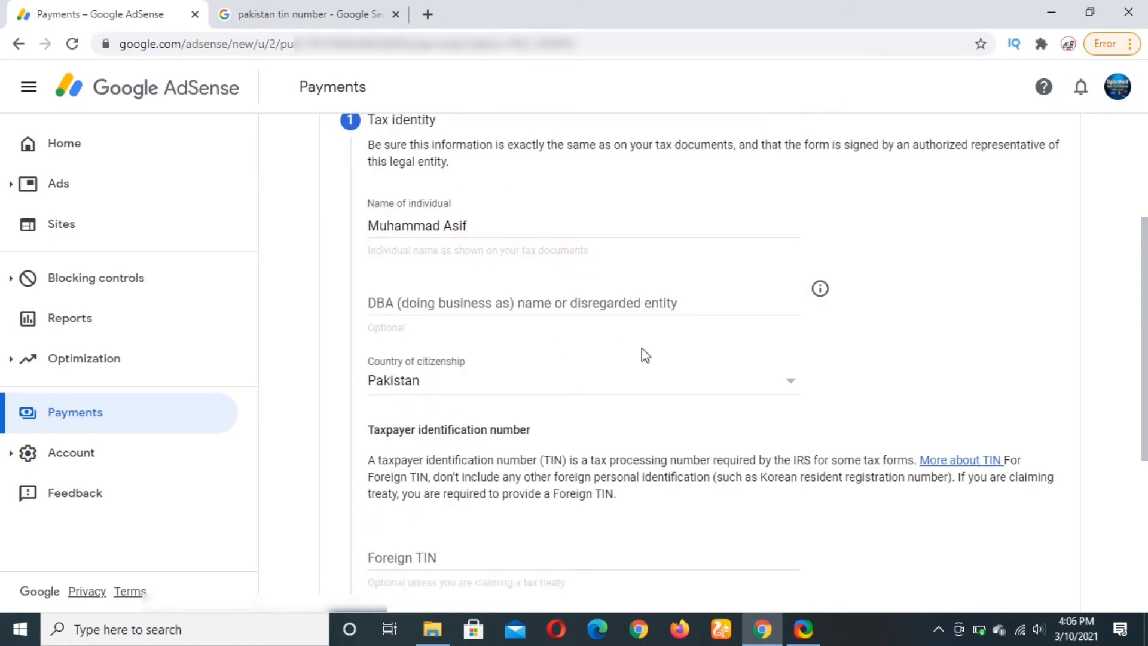
{"action": "scroll", "coordinate": [676, 397], "scroll_direction": "down", "scroll_amount": 3}
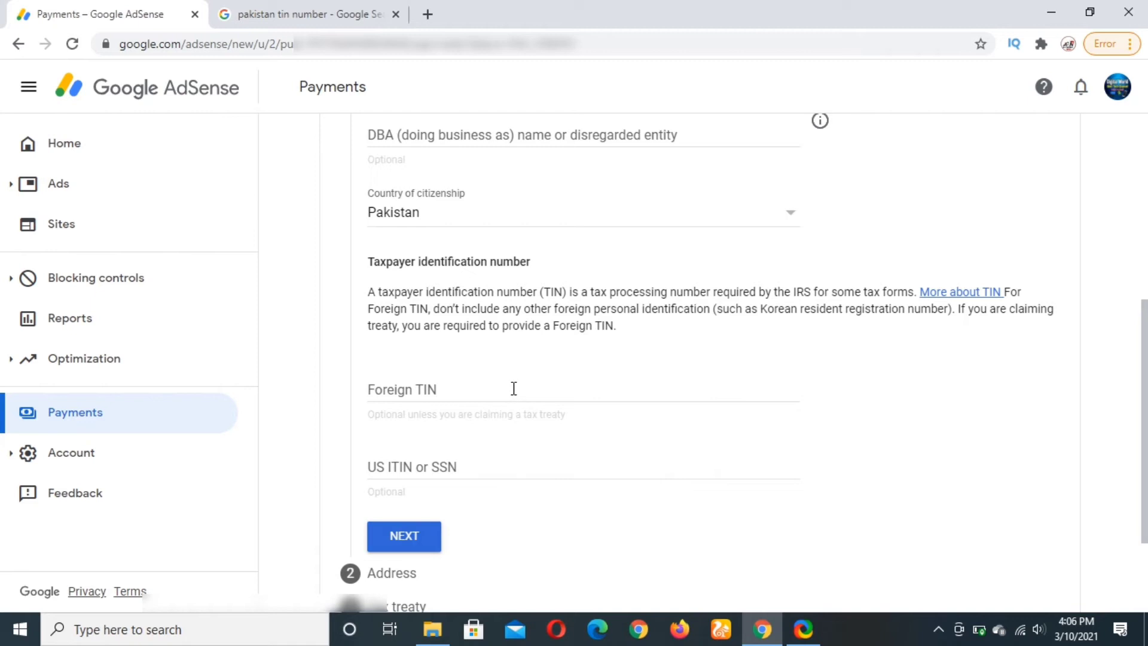
{"action": "left_click", "coordinate": [329, 12]}
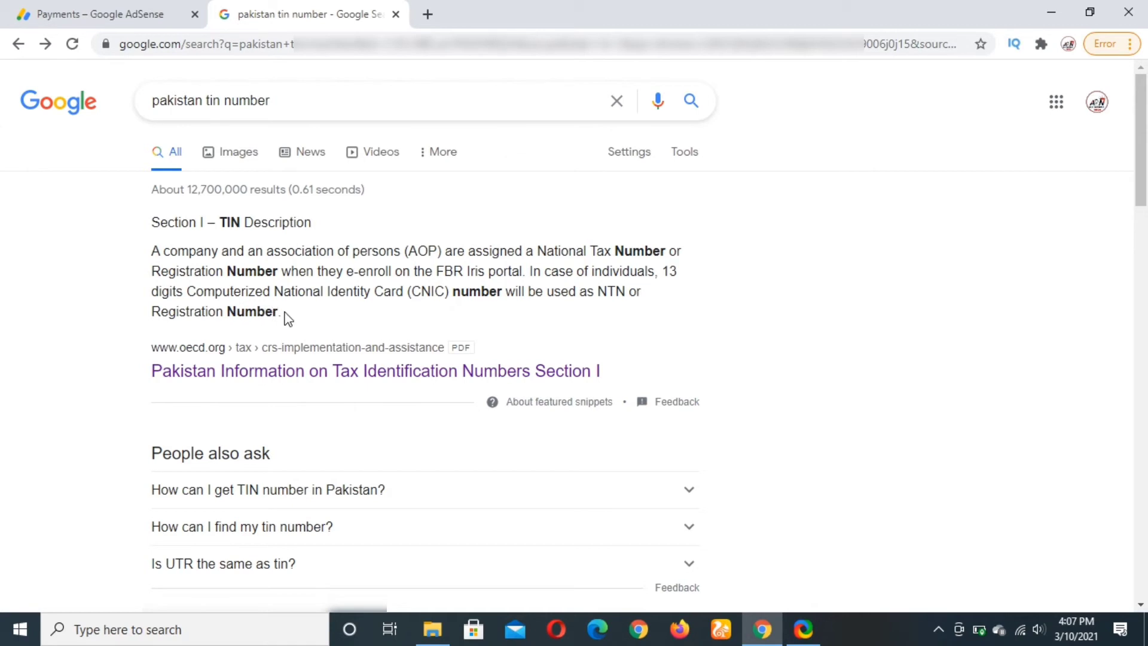
Back on the AdSense tab, enter the national identity card number as the Foreign TIN.
{"action": "left_click", "coordinate": [101, 19]}
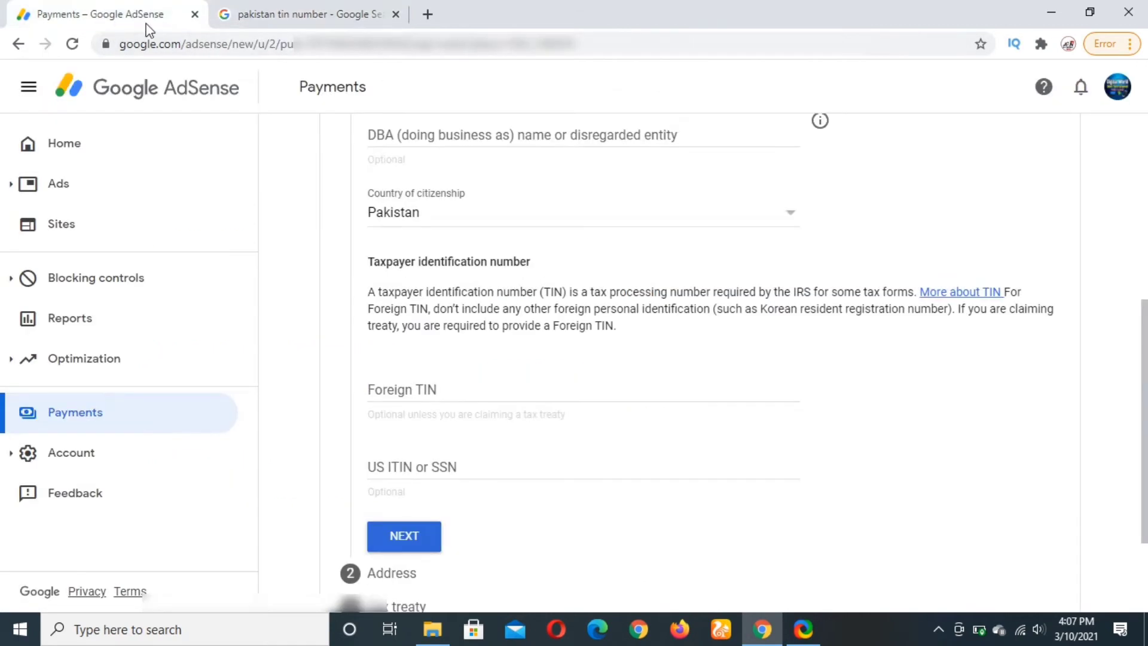
{"action": "left_click", "coordinate": [468, 388]}
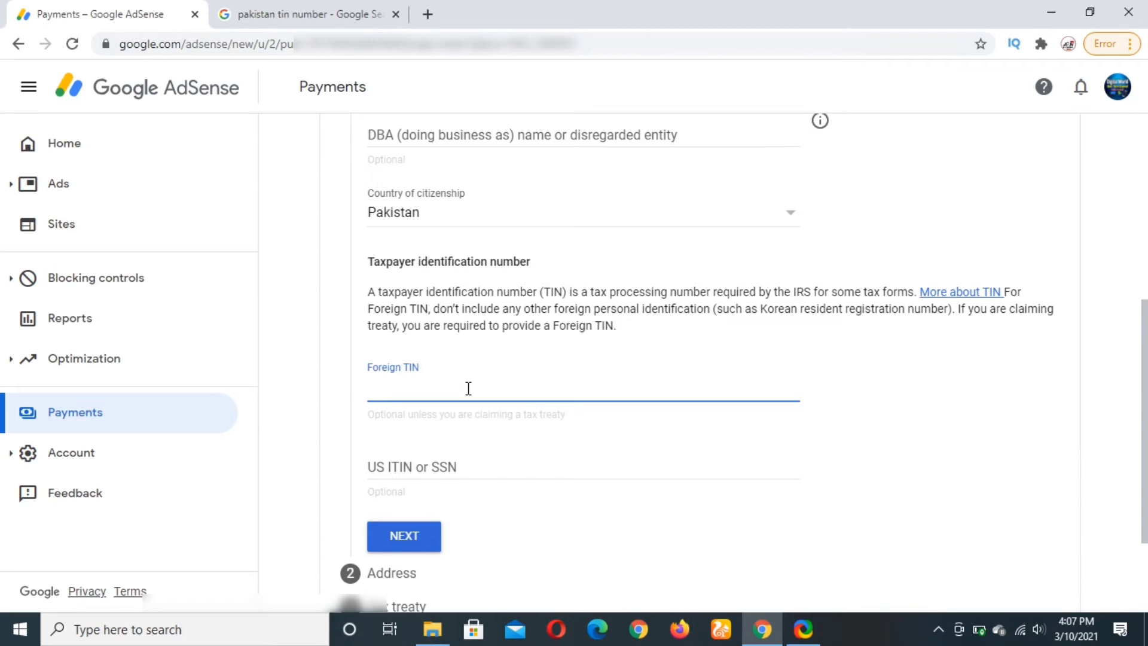
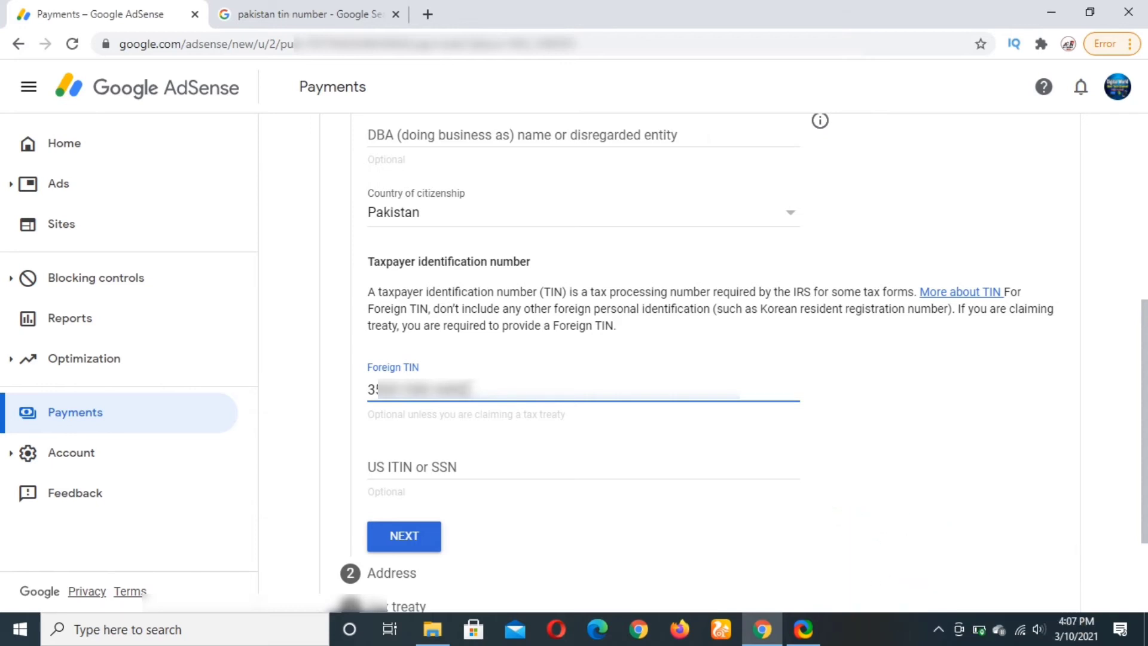
{"action": "scroll", "coordinate": [495, 391], "scroll_direction": "down", "scroll_amount": 2}
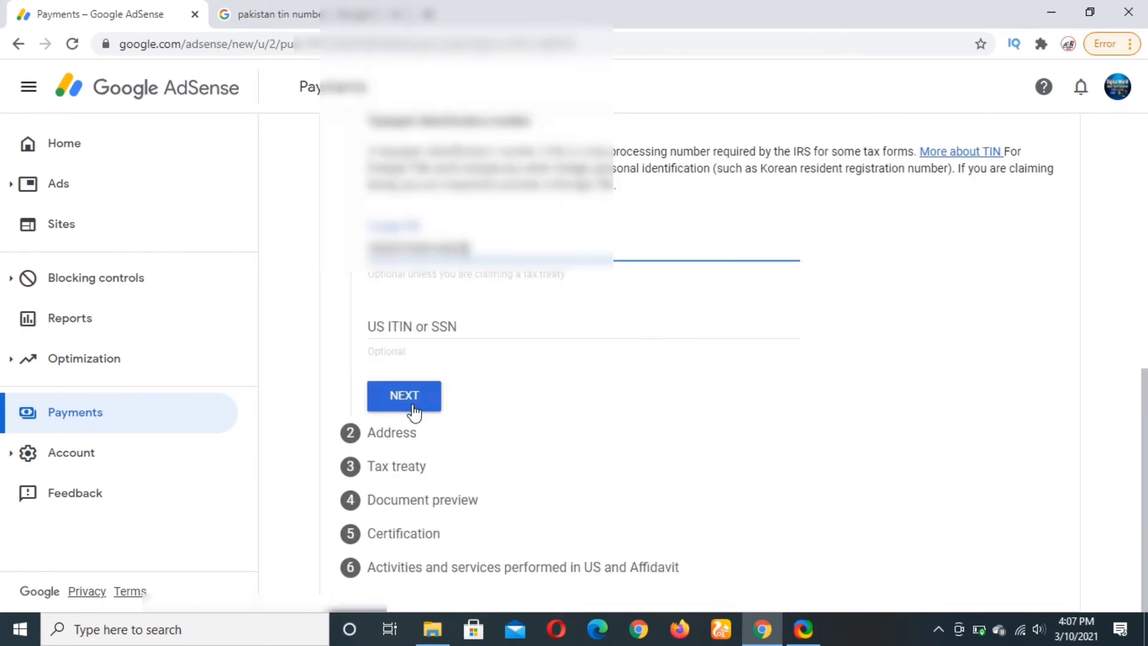
Move on to the address step and set the country of residence to Pakistan.
{"action": "left_click", "coordinate": [412, 407]}
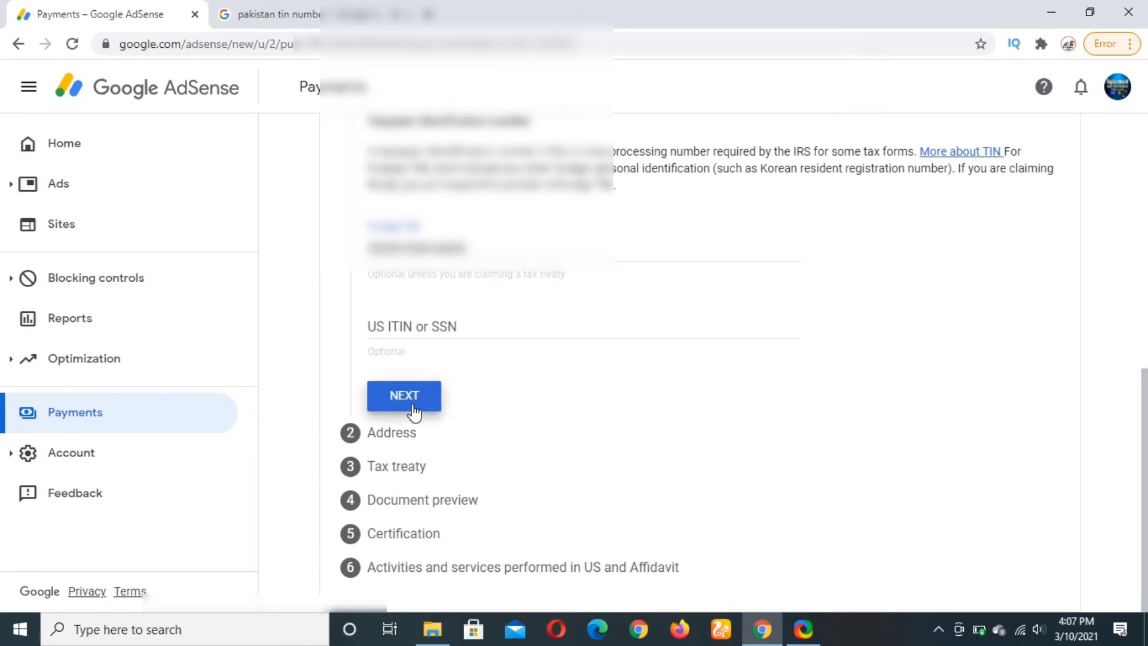
{"action": "scroll", "coordinate": [412, 405], "scroll_direction": "down", "scroll_amount": 8}
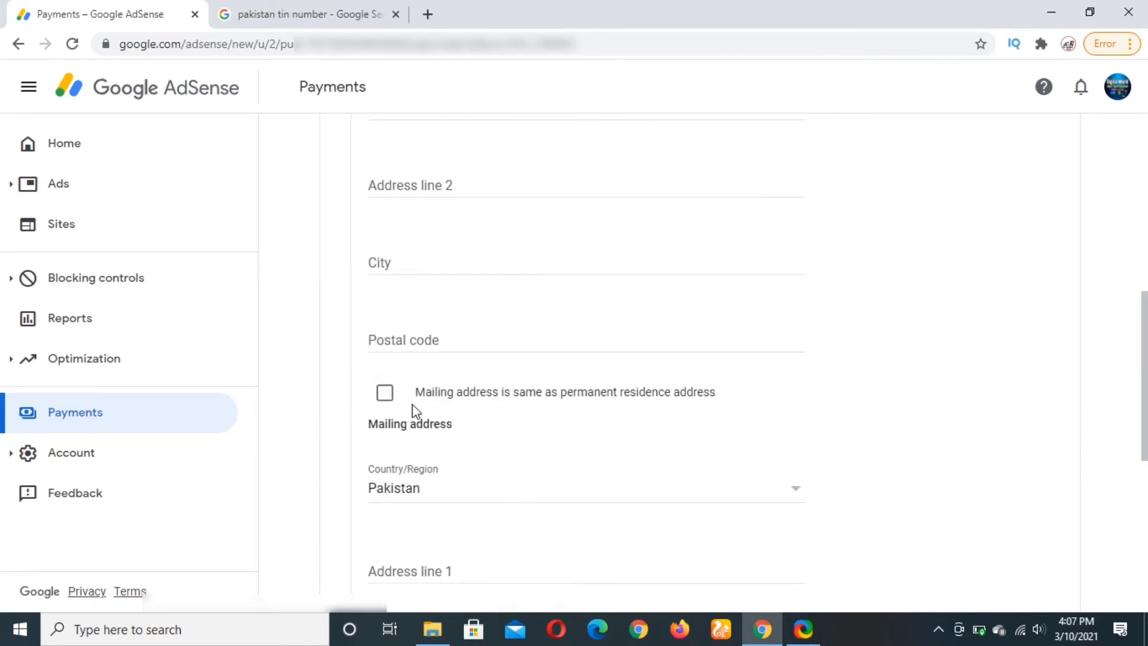
{"action": "scroll", "coordinate": [532, 338], "scroll_direction": "up", "scroll_amount": 7}
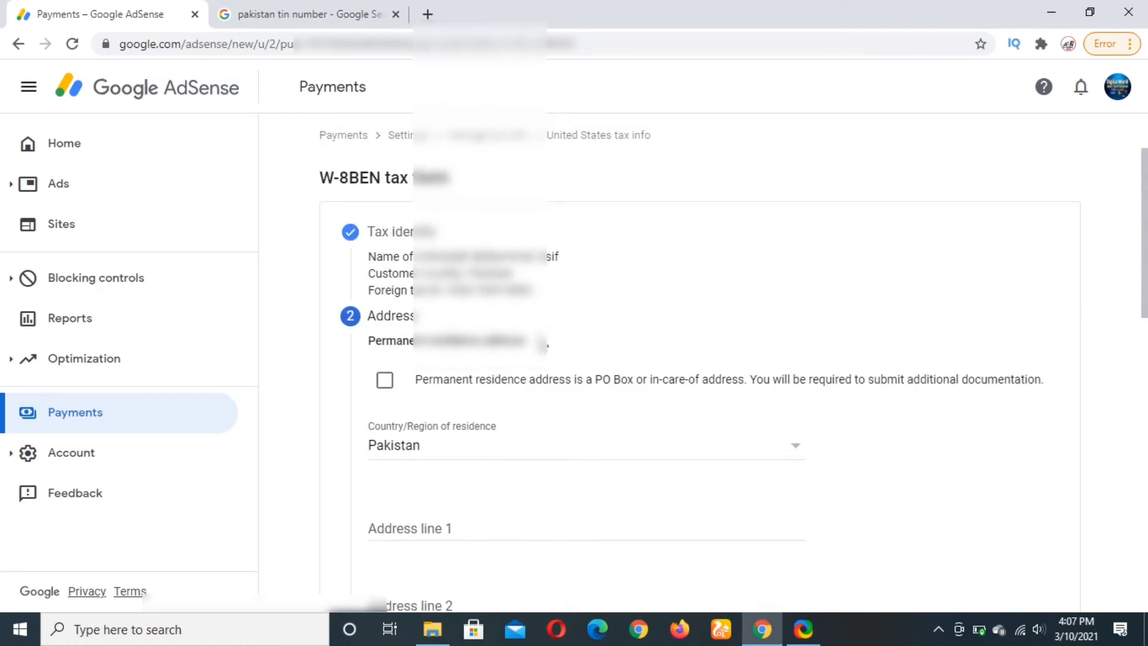
{"action": "scroll", "coordinate": [583, 431], "scroll_direction": "down", "scroll_amount": 1}
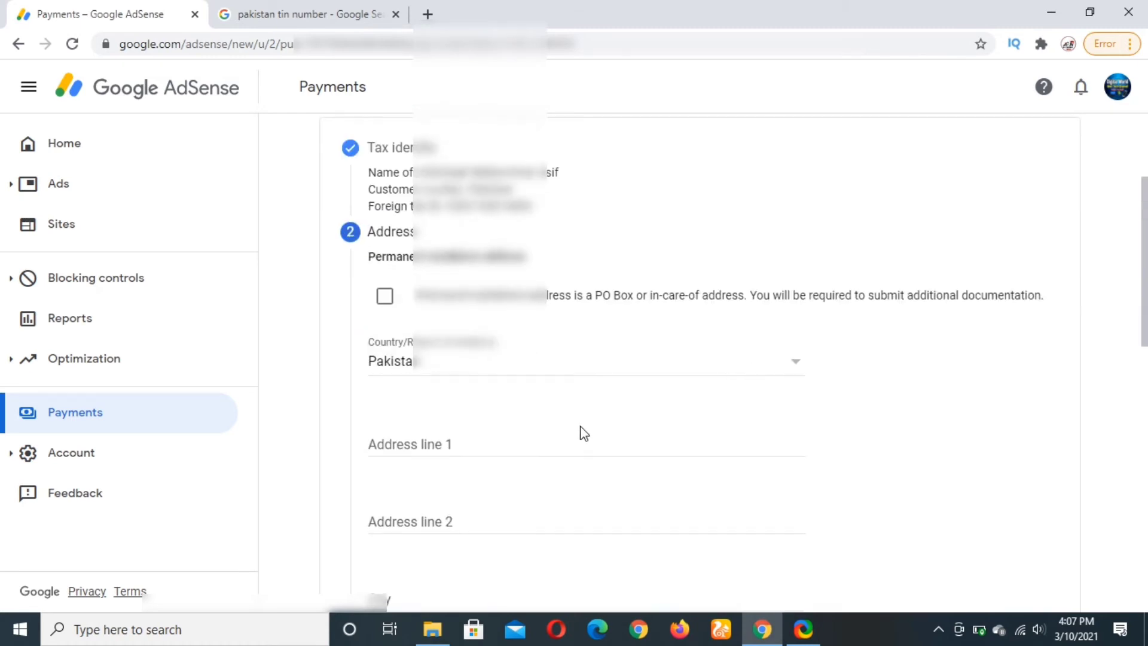
{"action": "scroll", "coordinate": [584, 431], "scroll_direction": "down", "scroll_amount": 1}
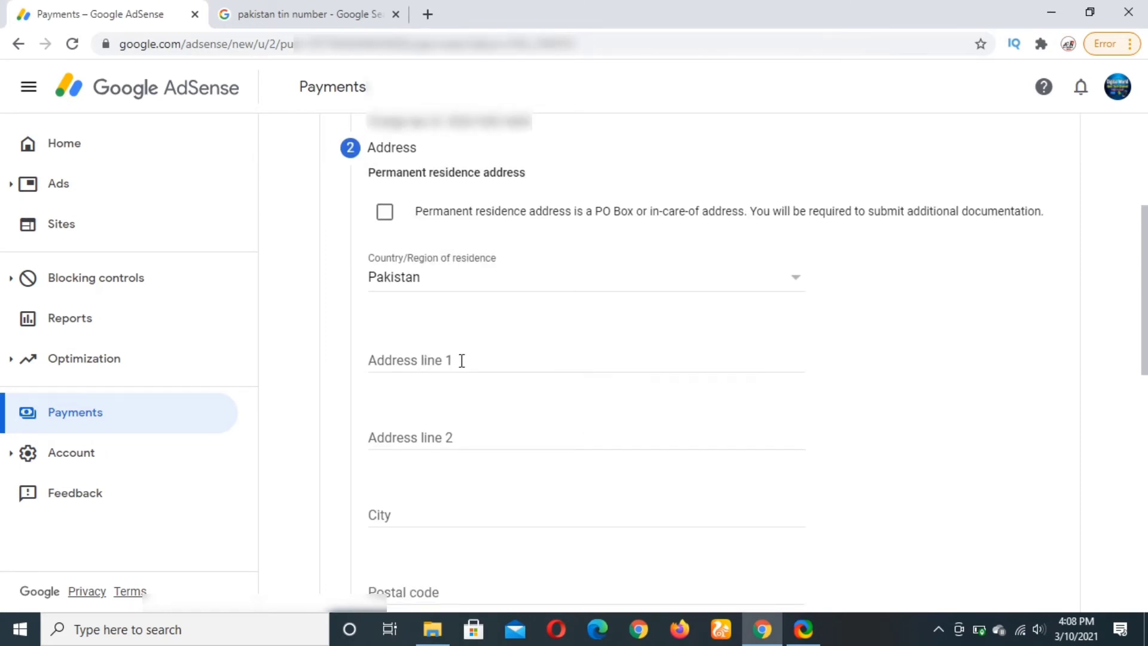
{"action": "left_click", "coordinate": [639, 286]}
{"action": "left_click", "coordinate": [637, 285]}
Autofill the permanent address from the saved browser address and mark the mailing address as the same.
{"action": "left_click", "coordinate": [426, 357]}
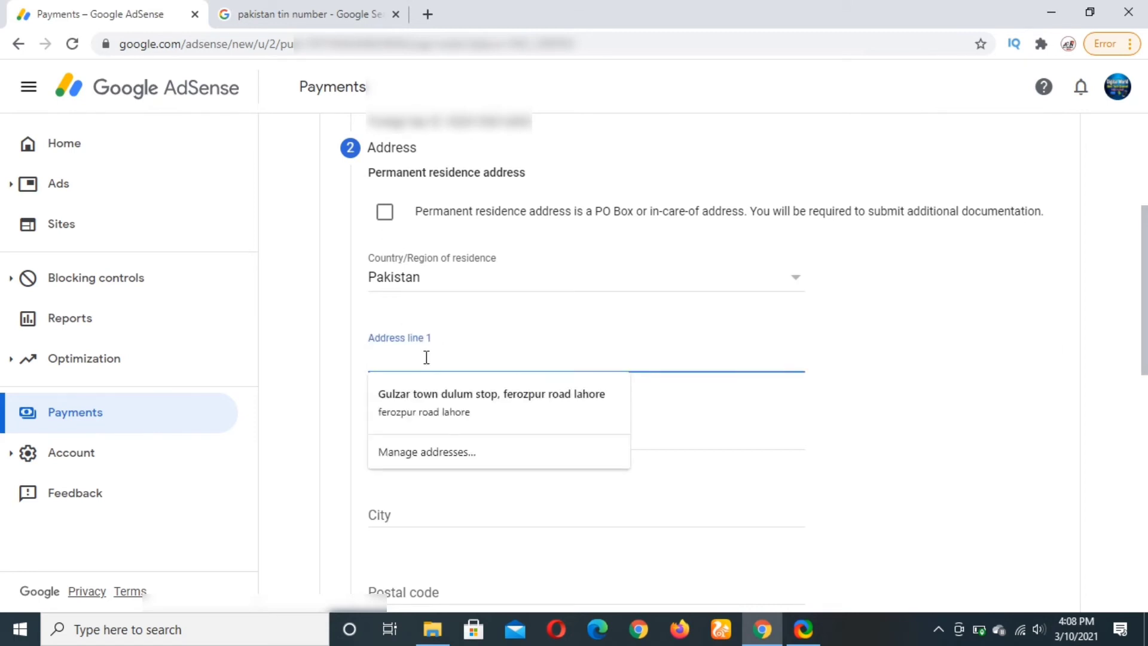
{"action": "left_click", "coordinate": [425, 396]}
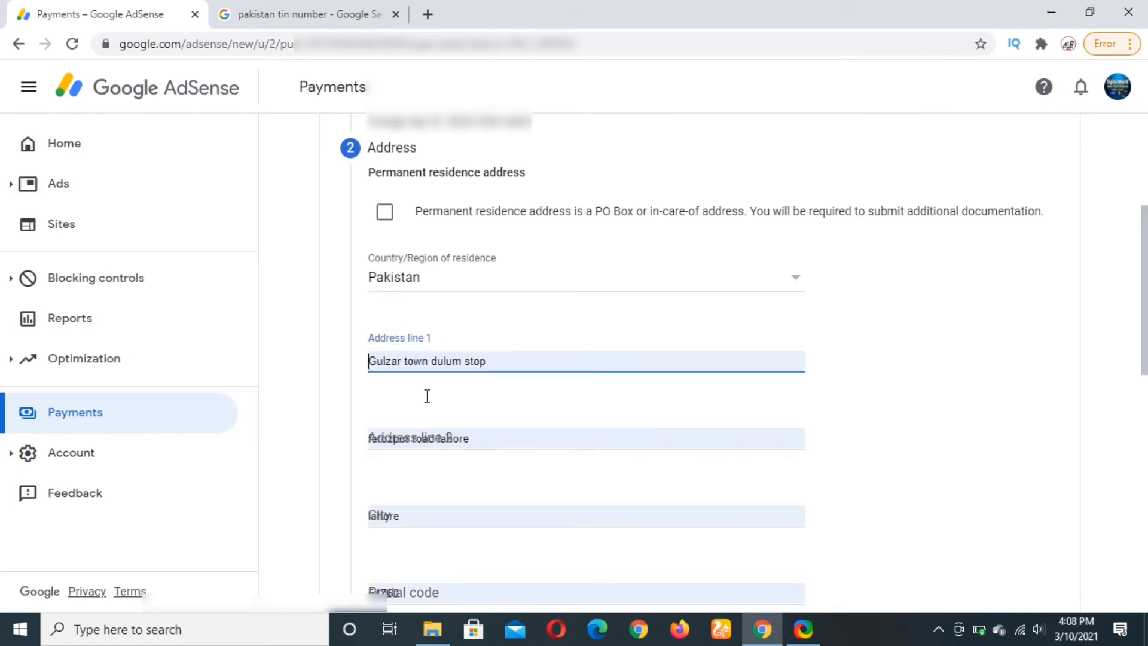
{"action": "scroll", "coordinate": [492, 395], "scroll_direction": "down", "scroll_amount": 1}
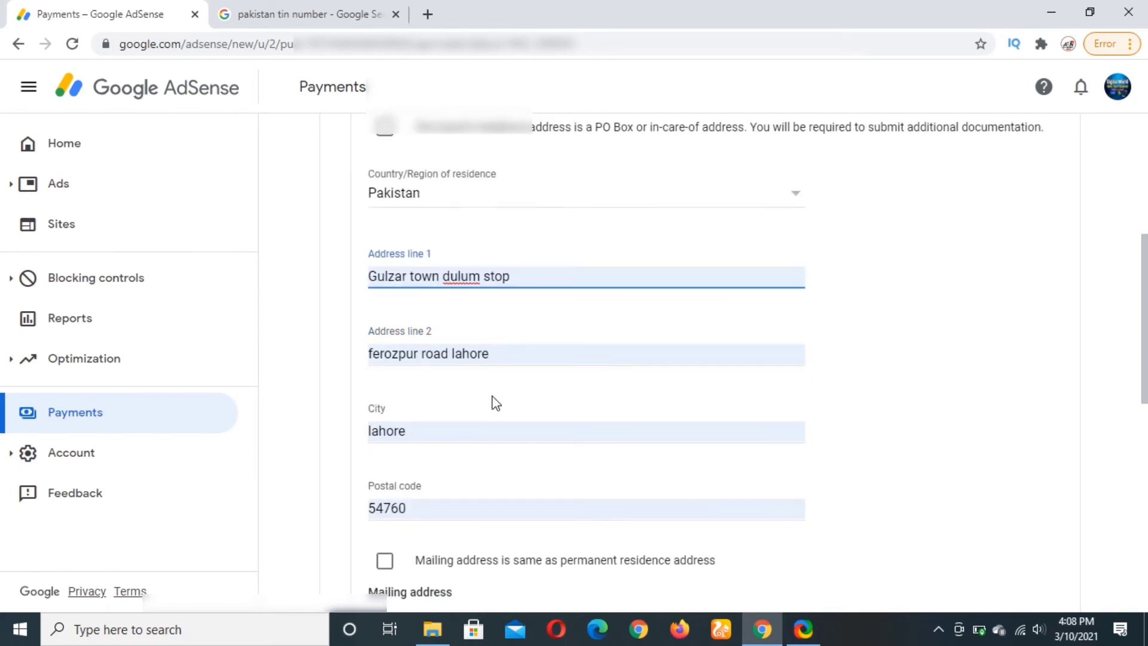
{"action": "scroll", "coordinate": [492, 395], "scroll_direction": "down", "scroll_amount": 1}
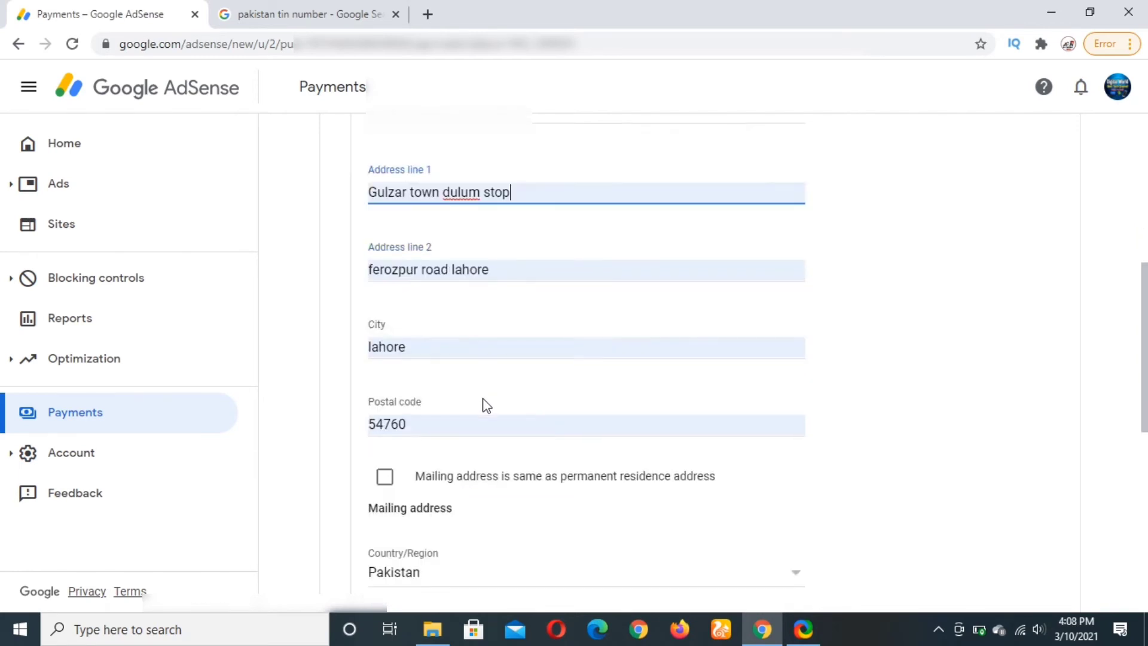
{"action": "left_click", "coordinate": [386, 478]}
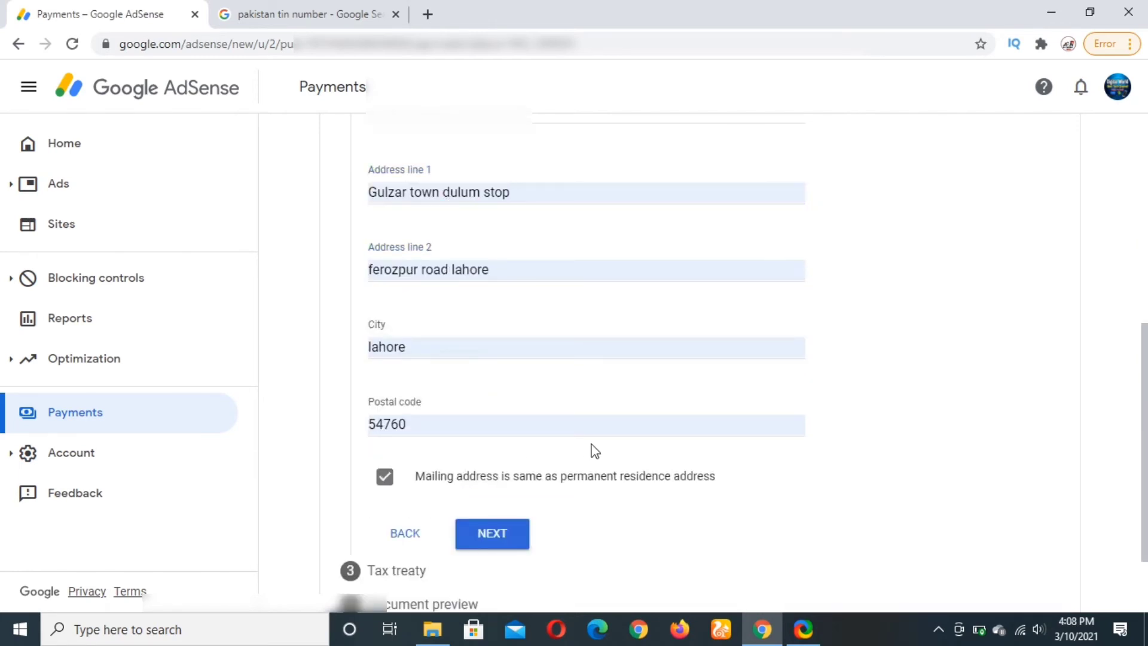
{"action": "scroll", "coordinate": [590, 449], "scroll_direction": "down", "scroll_amount": 1}
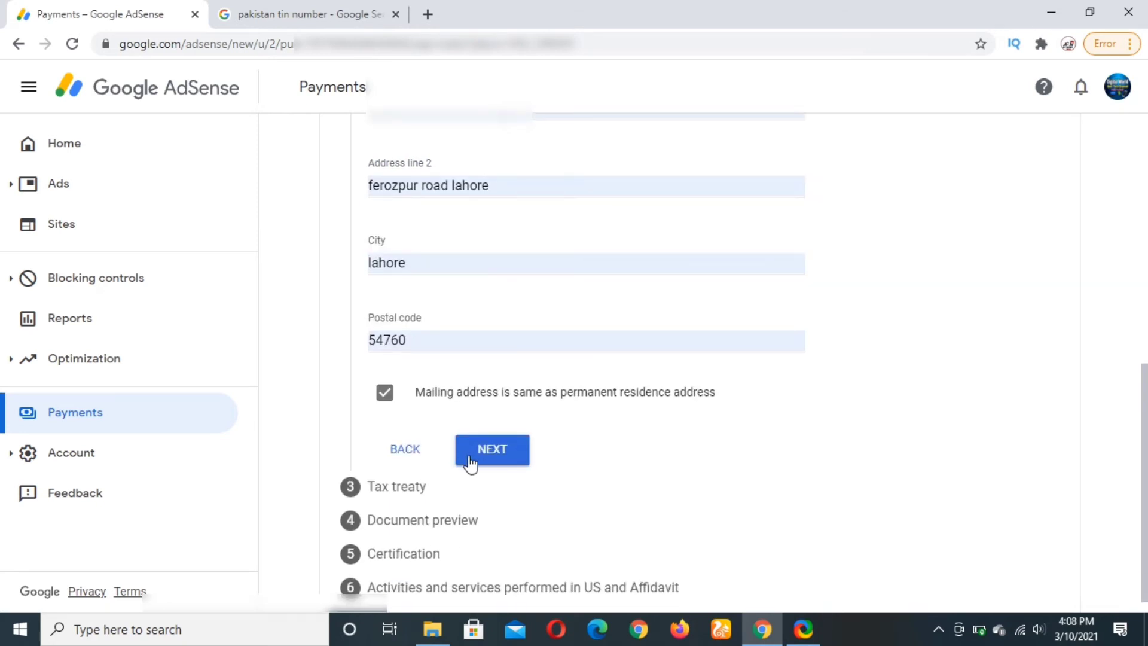
{"action": "left_click", "coordinate": [470, 459]}
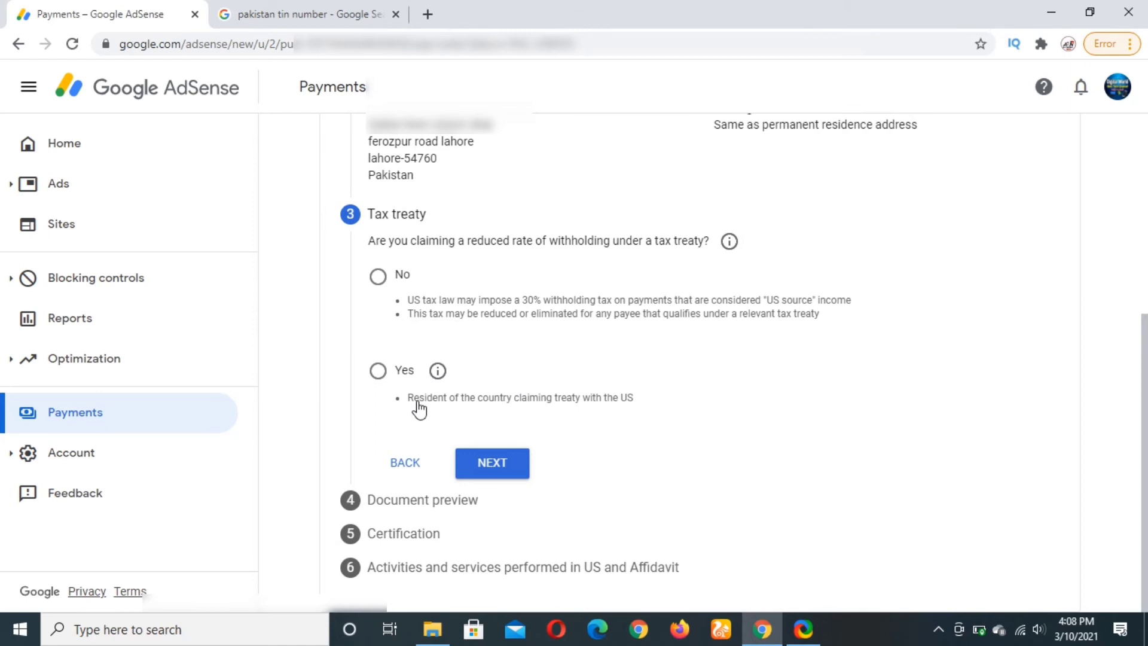
Claim a reduced treaty withholding rate with Pakistan as treaty country, confirming residence there.
{"action": "left_click", "coordinate": [380, 382]}
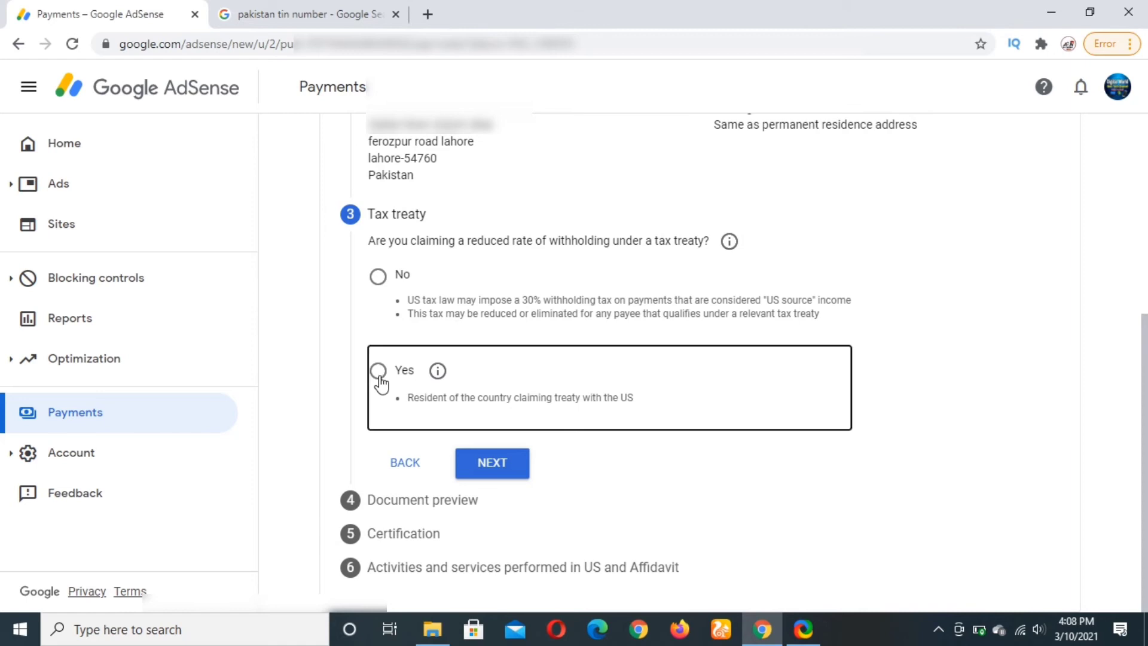
{"action": "left_click", "coordinate": [379, 376]}
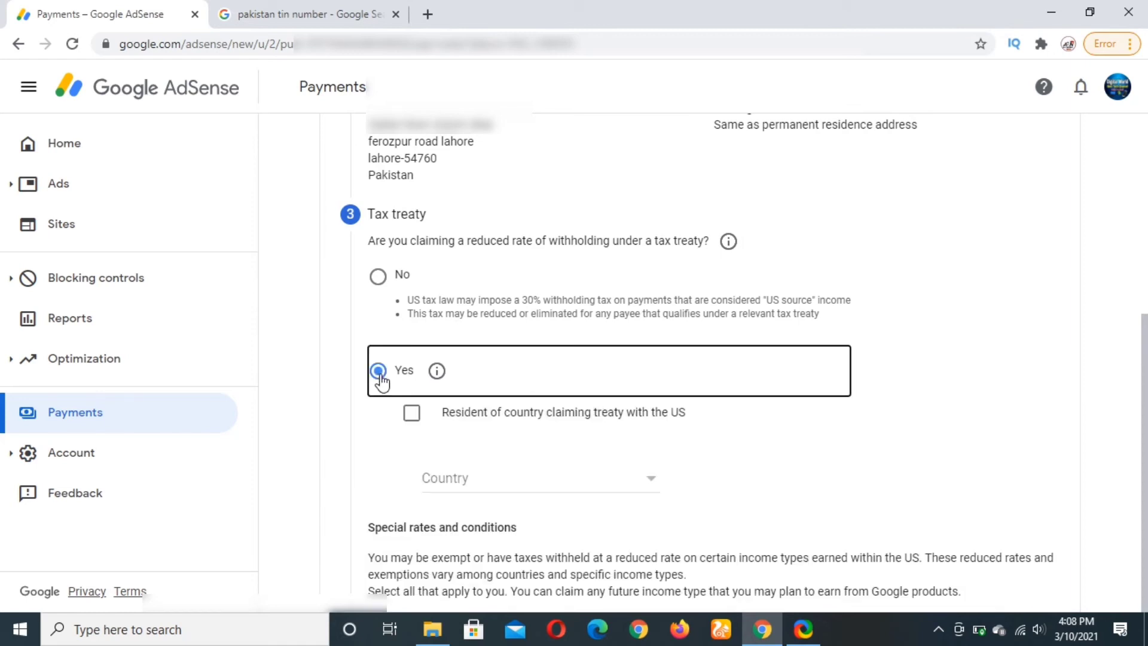
{"action": "left_click", "coordinate": [515, 482]}
{"action": "scroll", "coordinate": [518, 485], "scroll_direction": "down", "scroll_amount": 10}
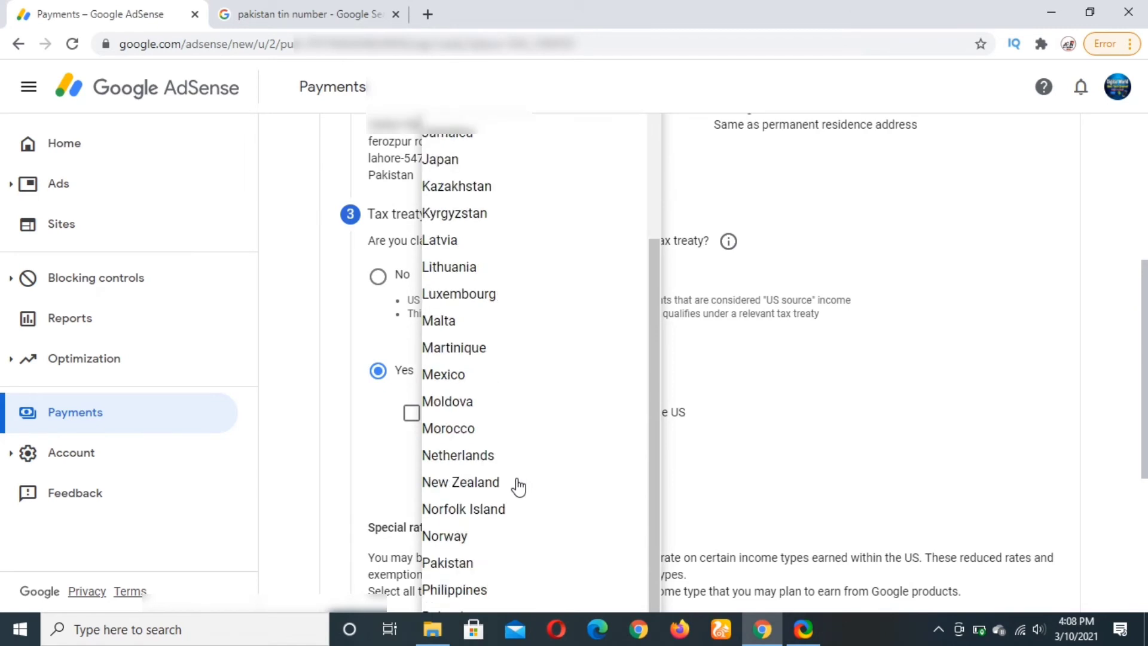
{"action": "scroll", "coordinate": [518, 485], "scroll_direction": "down", "scroll_amount": 5}
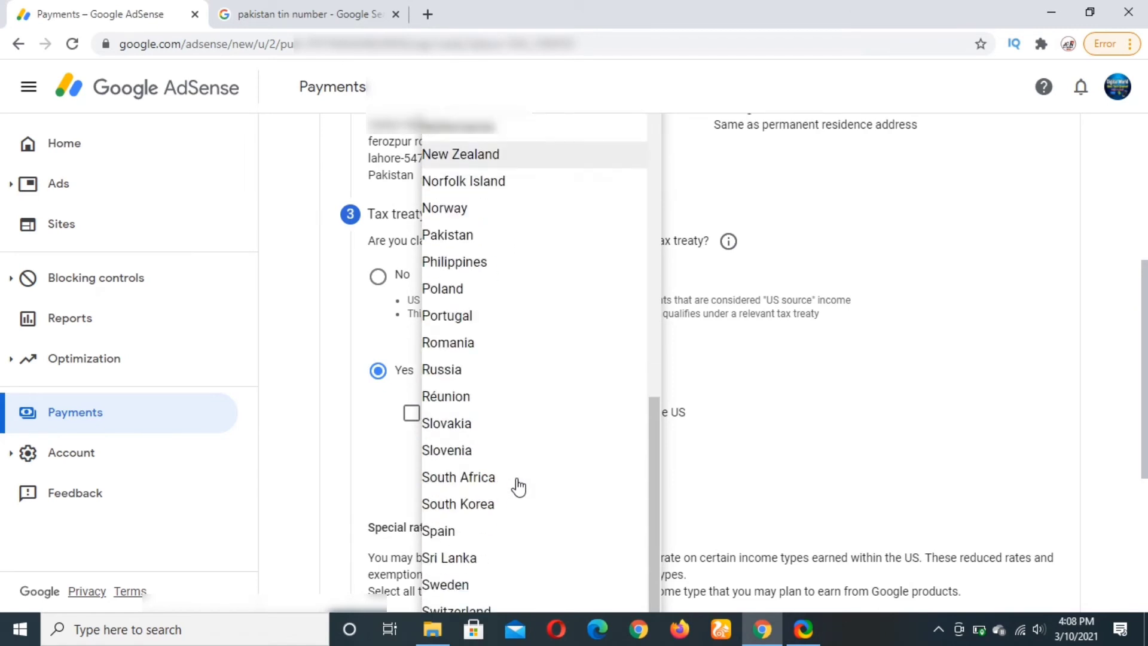
{"action": "left_click", "coordinate": [517, 248]}
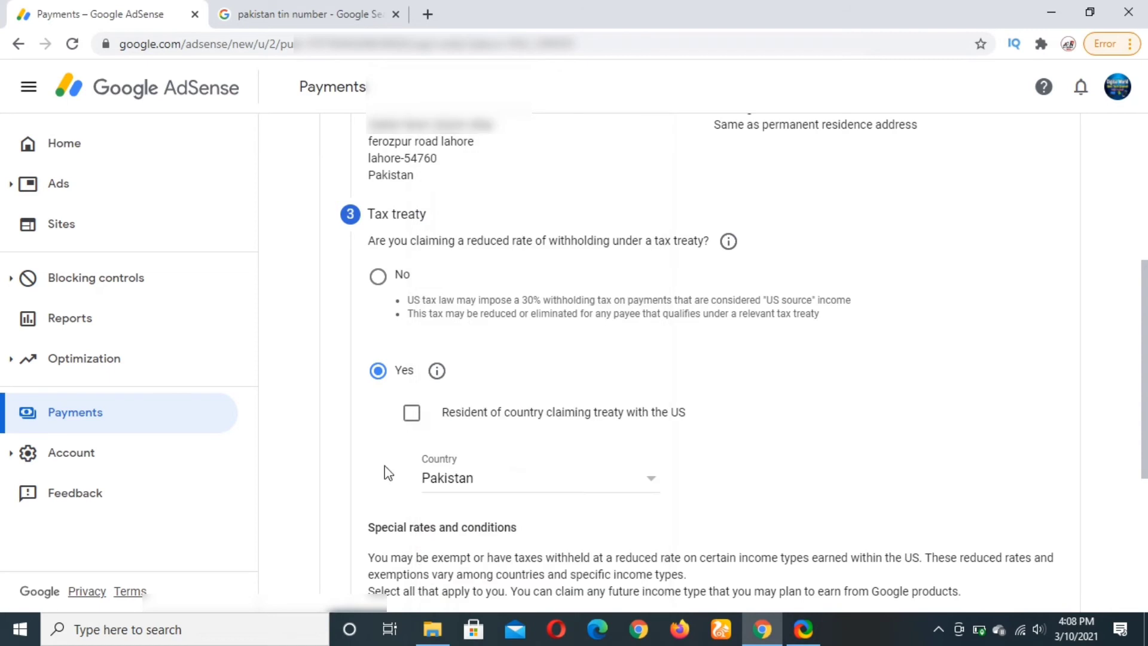
{"action": "left_click", "coordinate": [419, 416]}
Claim Services (AdSense) under Article 3 and paragraph 2 at 0% (reduced rate), confirming the treaty terms.
{"action": "scroll", "coordinate": [489, 389], "scroll_direction": "down", "scroll_amount": 3}
{"action": "scroll", "coordinate": [493, 387], "scroll_direction": "down", "scroll_amount": 2}
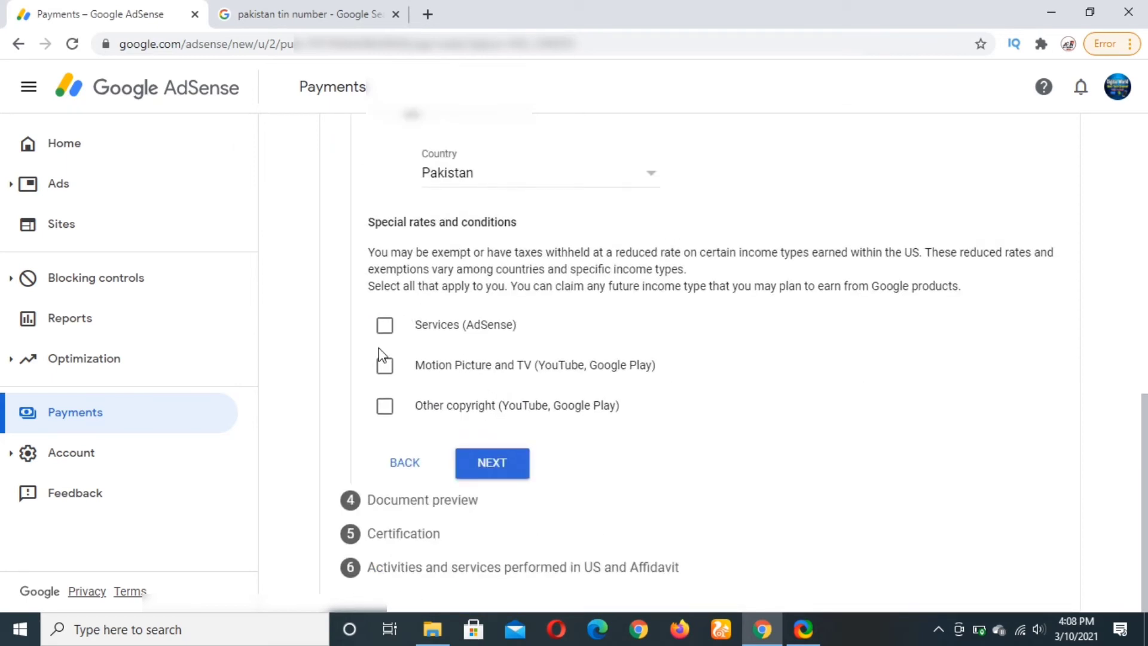
{"action": "left_click", "coordinate": [389, 328]}
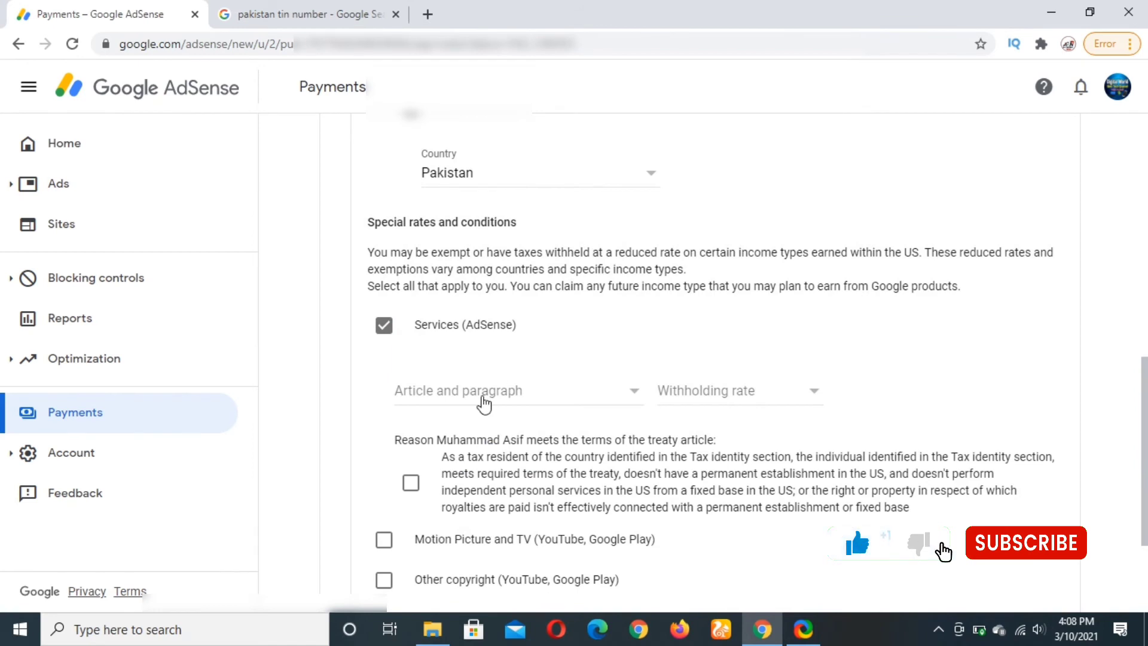
{"action": "left_click", "coordinate": [484, 391]}
{"action": "left_click", "coordinate": [485, 421]}
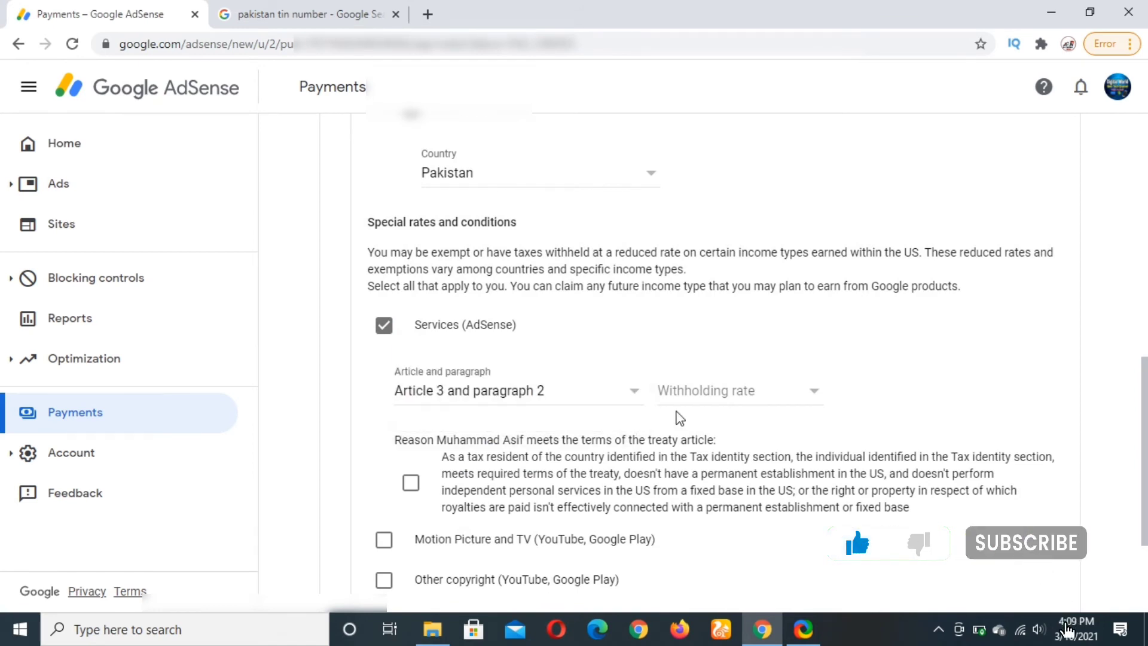
{"action": "left_click", "coordinate": [763, 393]}
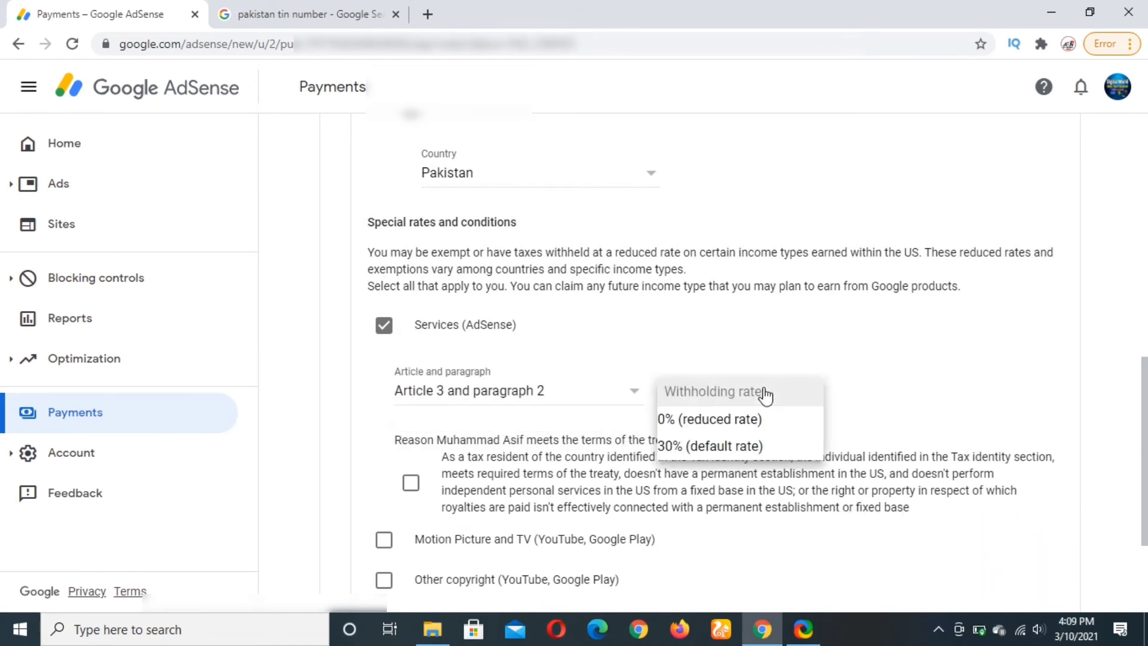
{"action": "left_click", "coordinate": [737, 414]}
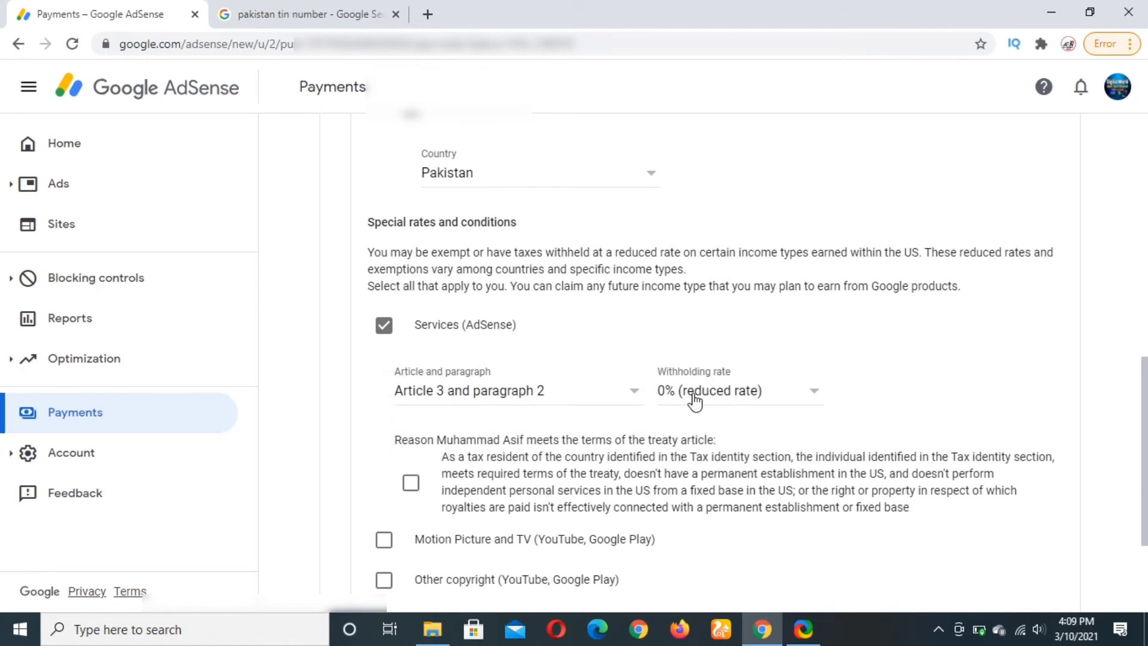
{"action": "scroll", "coordinate": [394, 347], "scroll_direction": "down", "scroll_amount": 3}
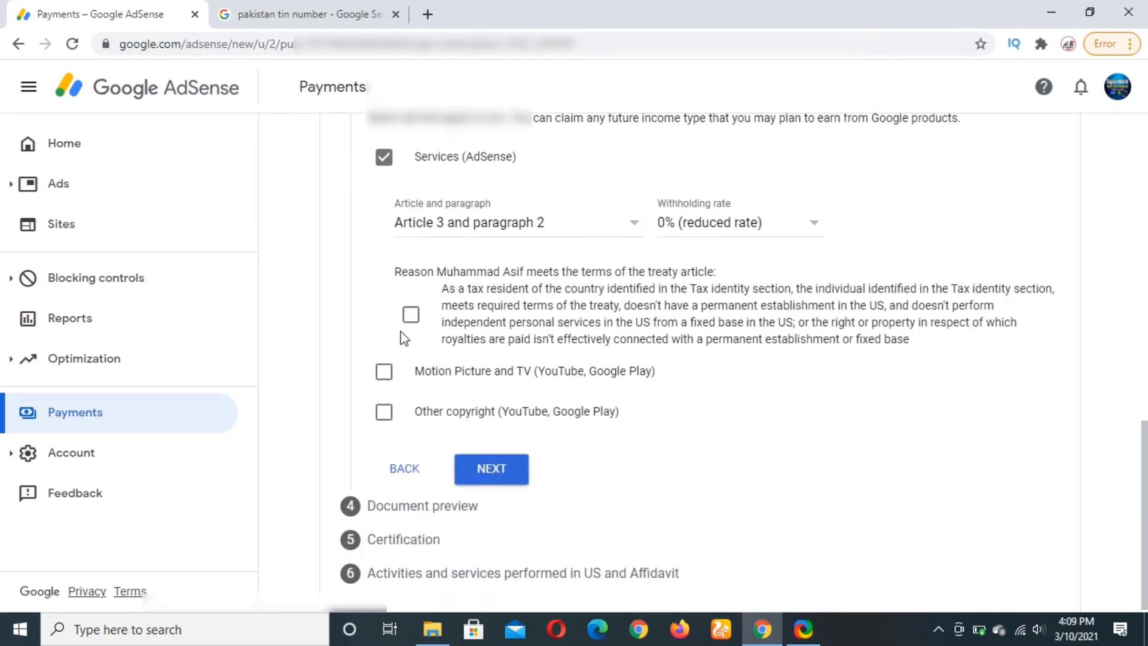
{"action": "left_click", "coordinate": [410, 315]}
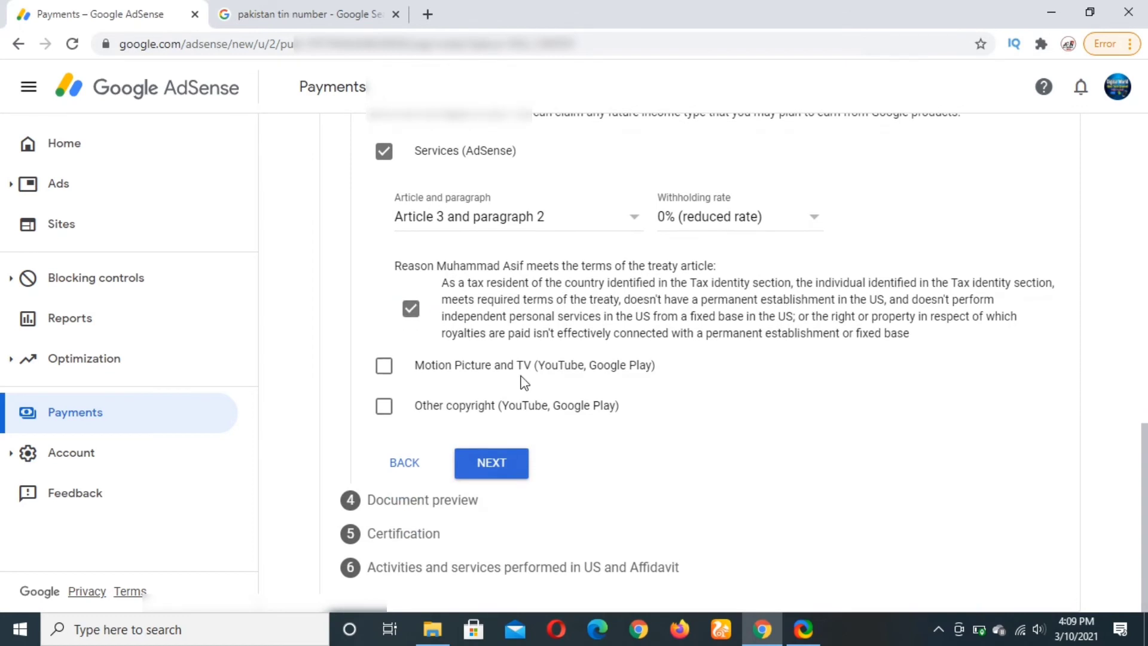
Confirm both generated W-8BEN documents after previewing the form PDF, then proceed to Certification.
{"action": "left_click", "coordinate": [488, 470]}
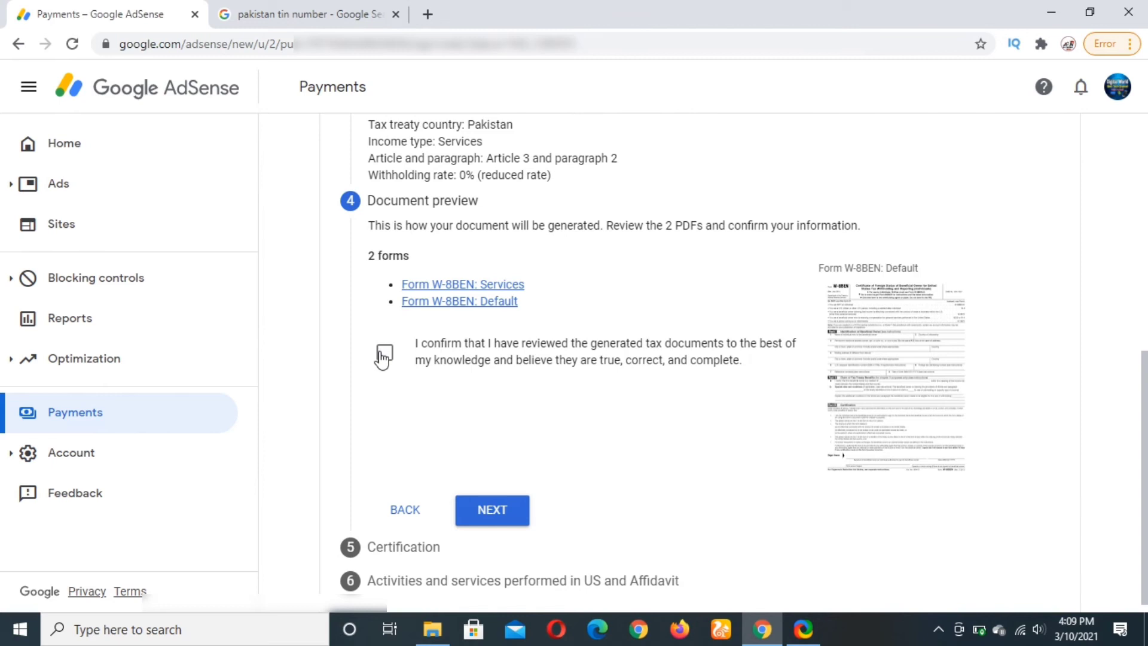
{"action": "left_click", "coordinate": [383, 353]}
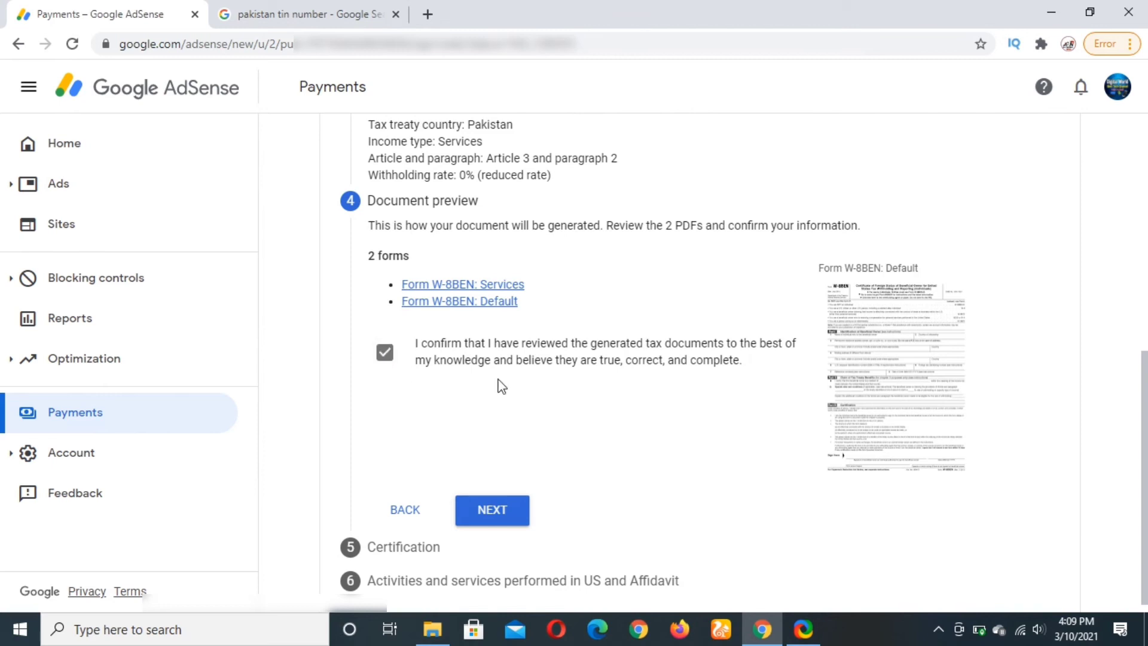
{"action": "left_click", "coordinate": [908, 369]}
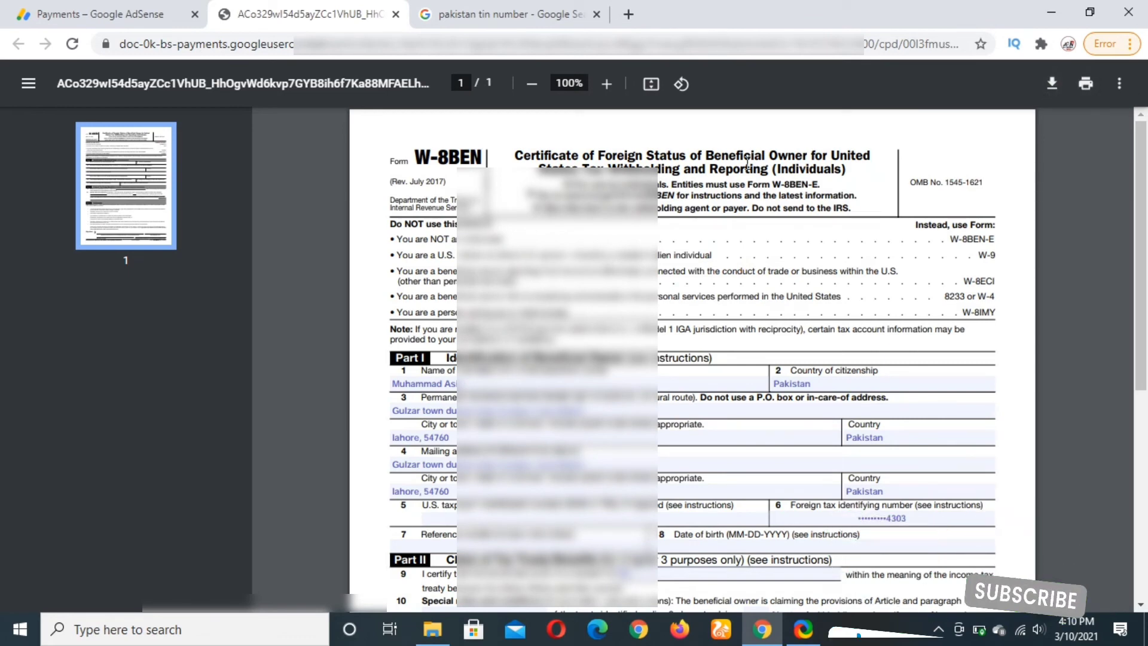
{"action": "left_click", "coordinate": [76, 8]}
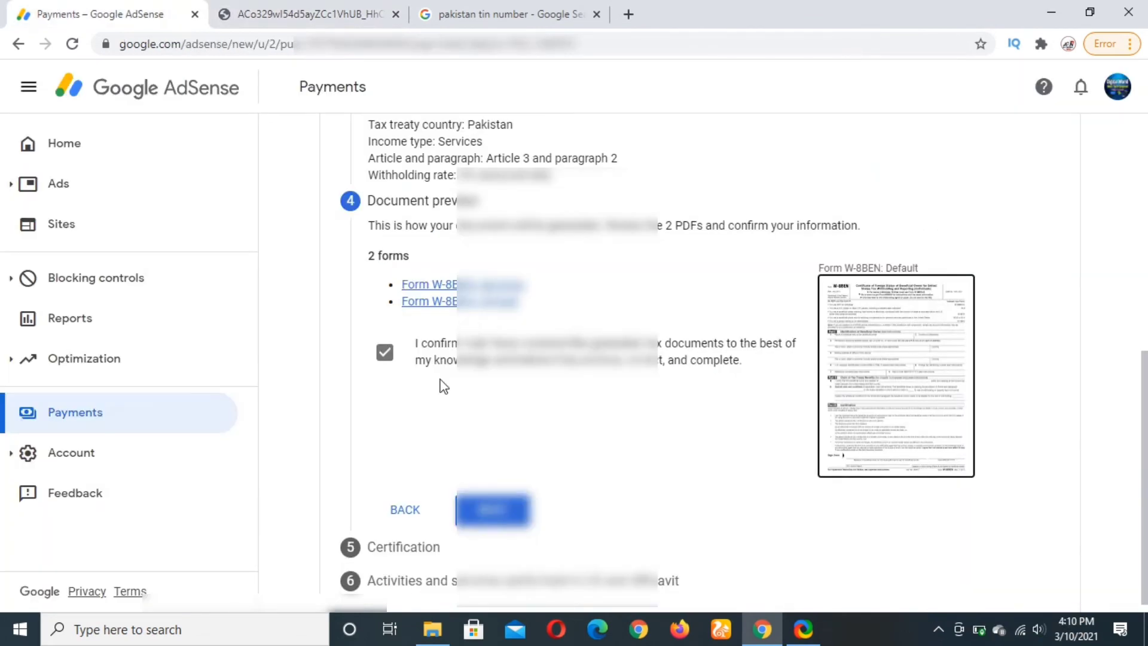
{"action": "left_click", "coordinate": [496, 510]}
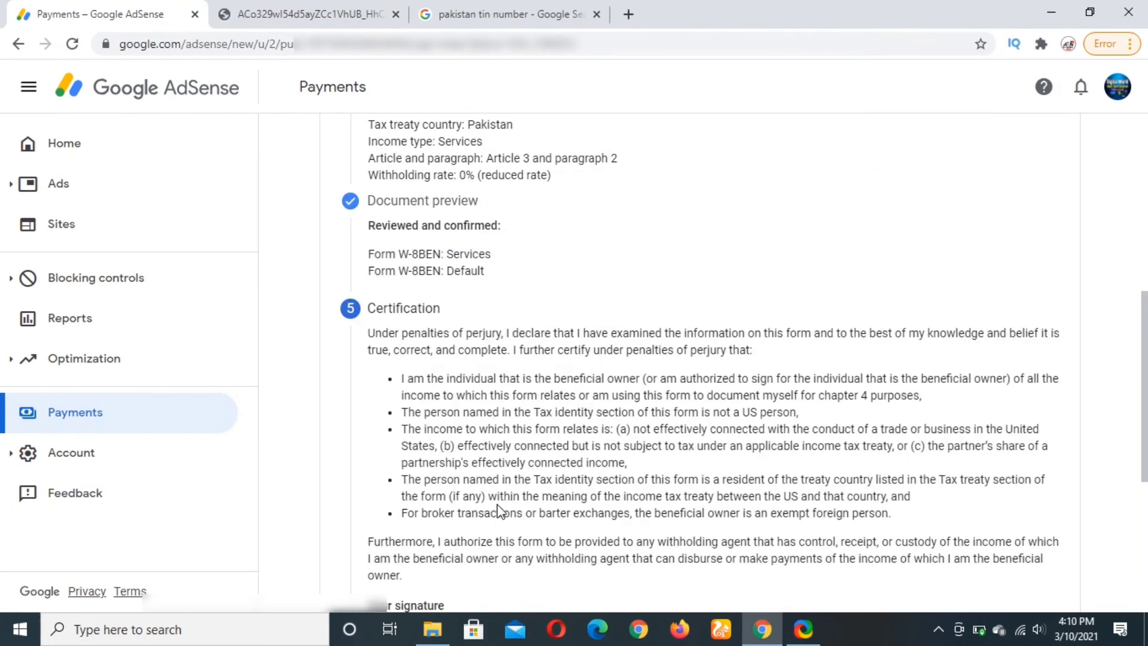
Enter the full legal name as signature, answer Yes to signing on your own behalf, and continue.
{"action": "scroll", "coordinate": [581, 440], "scroll_direction": "down", "scroll_amount": 3}
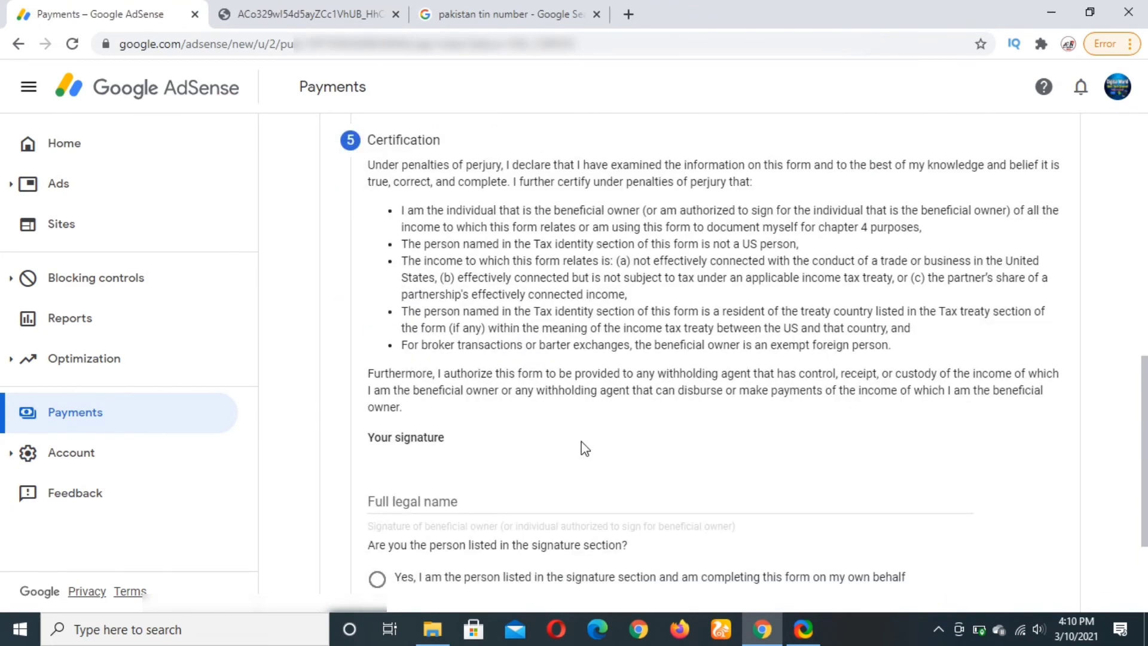
{"action": "scroll", "coordinate": [562, 436], "scroll_direction": "down", "scroll_amount": 2}
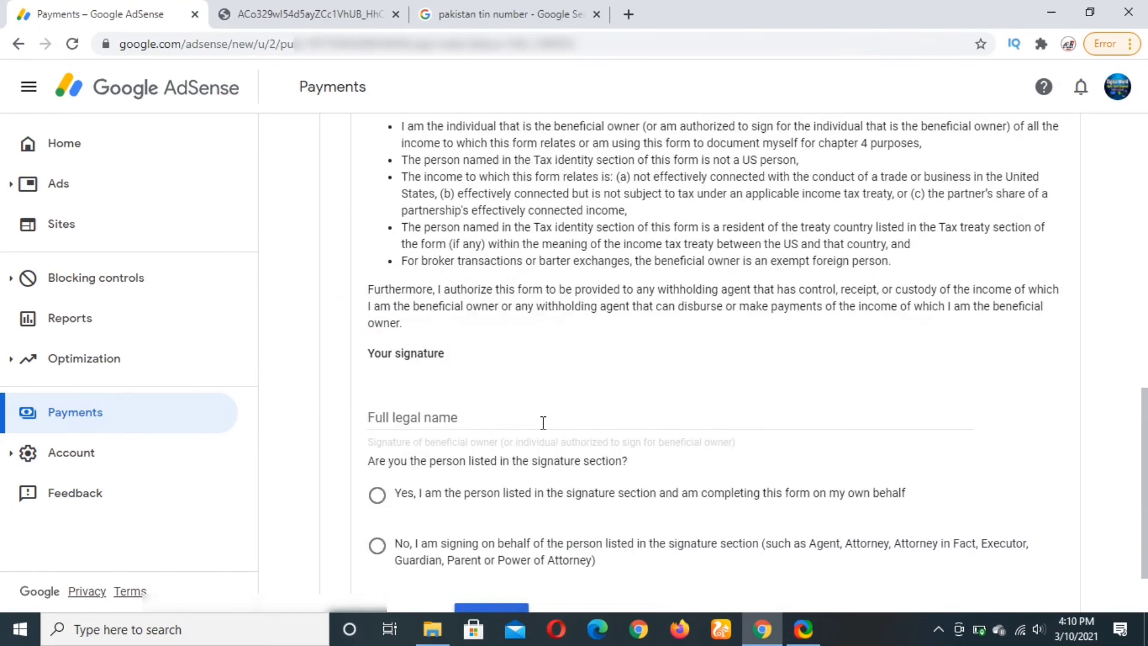
{"action": "left_click", "coordinate": [470, 417]}
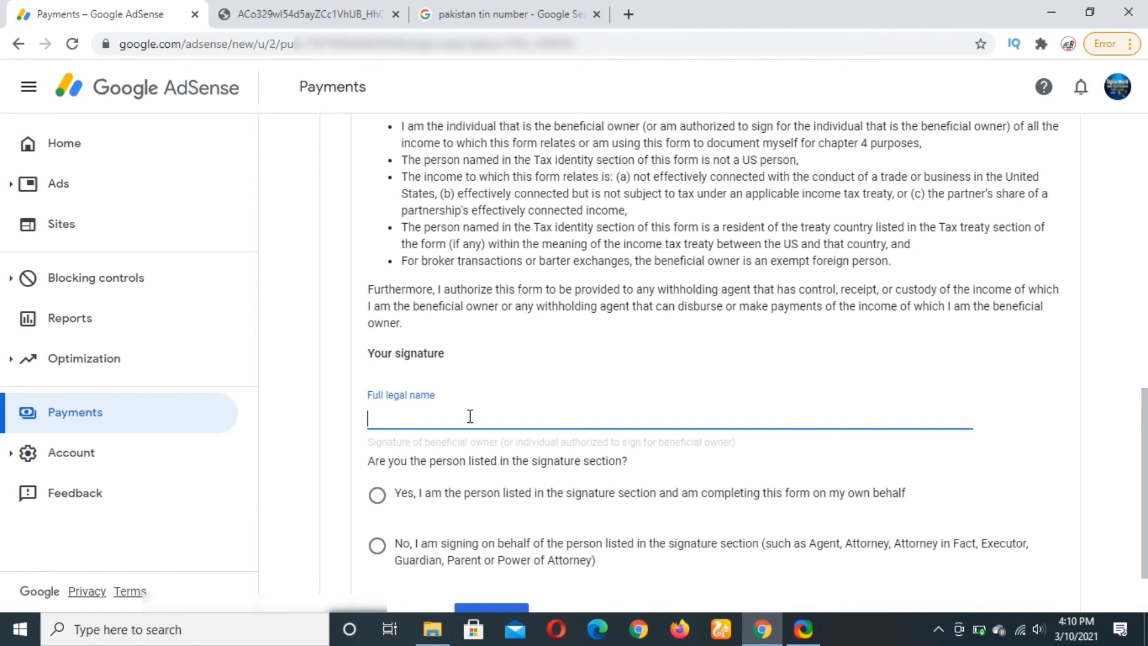
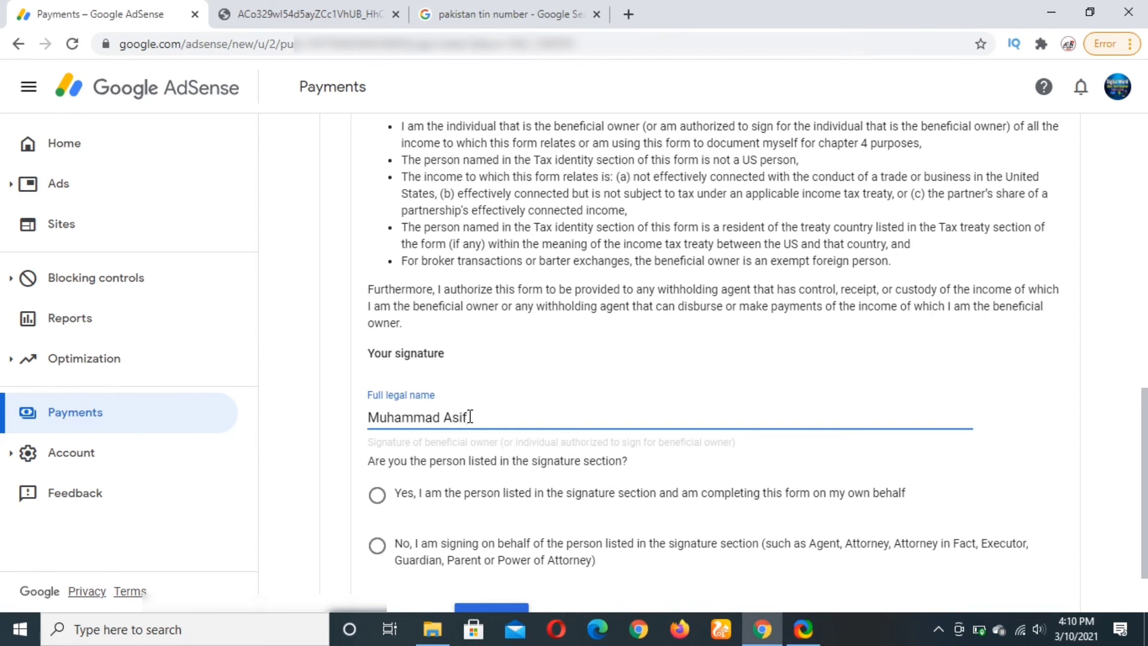
{"action": "scroll", "coordinate": [518, 398], "scroll_direction": "down", "scroll_amount": 2}
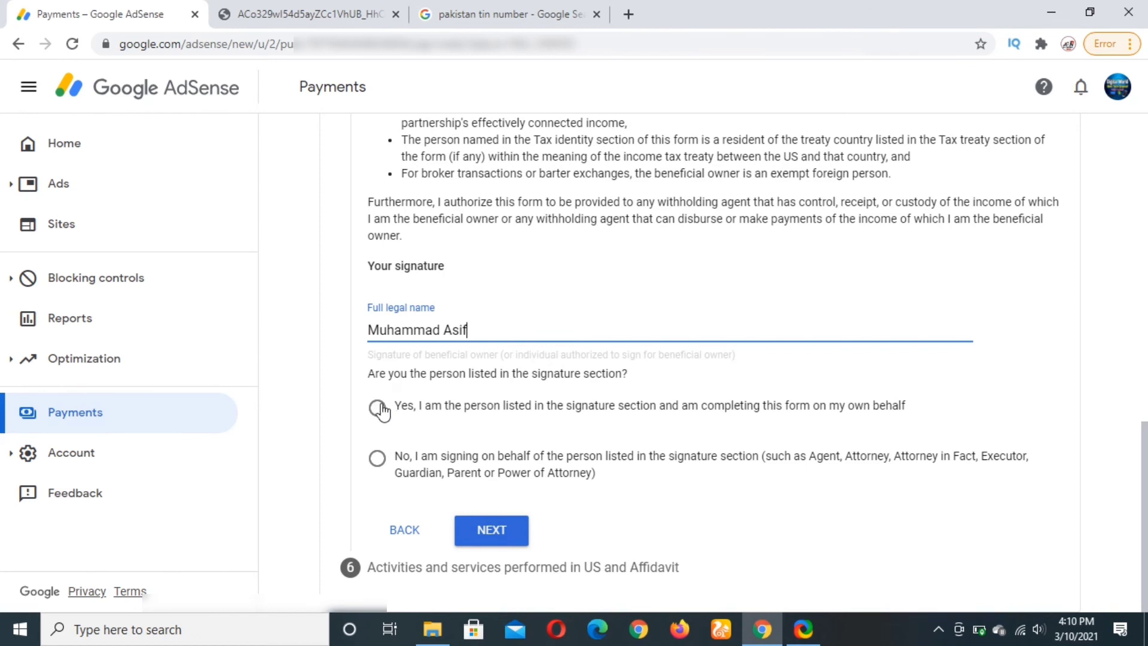
{"action": "left_click", "coordinate": [377, 407]}
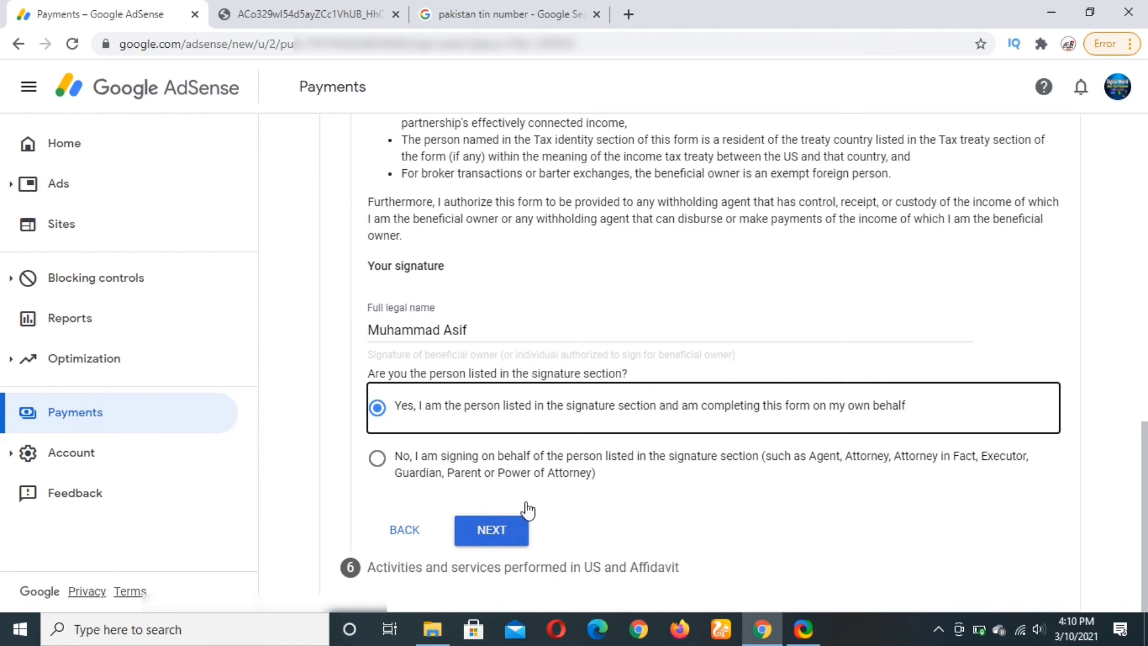
{"action": "left_click", "coordinate": [519, 541]}
Answer No to US activities, certify services are performed outside the US, and choose the previously-paid profile affidavit with its declaration ticked.
{"action": "left_click", "coordinate": [377, 324]}
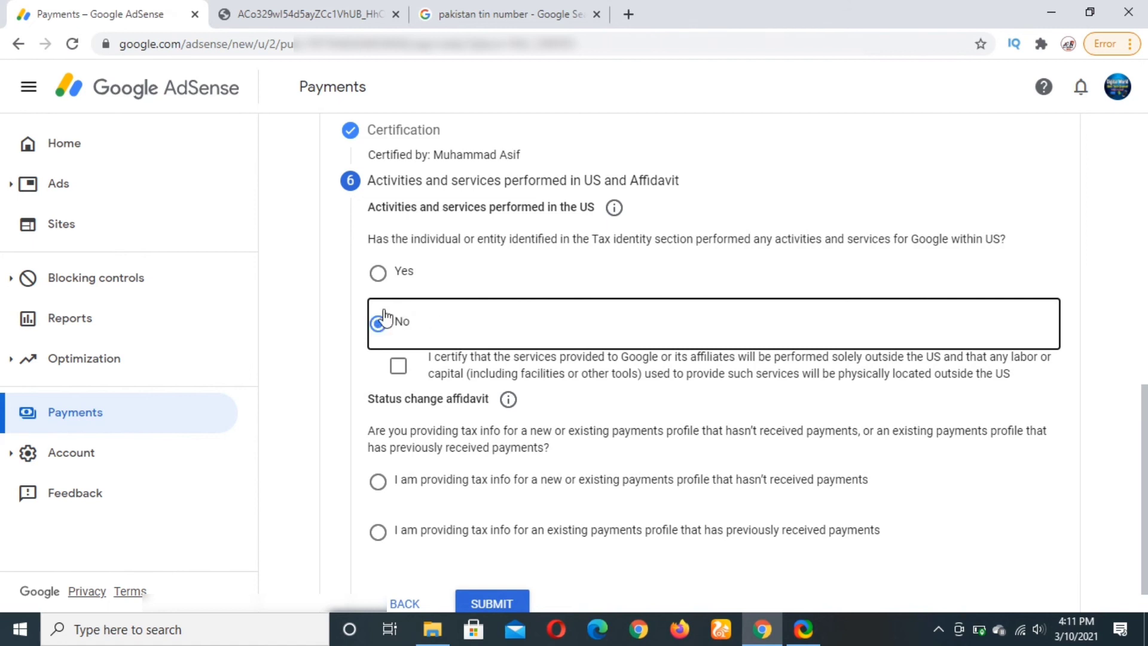
{"action": "left_click", "coordinate": [397, 372]}
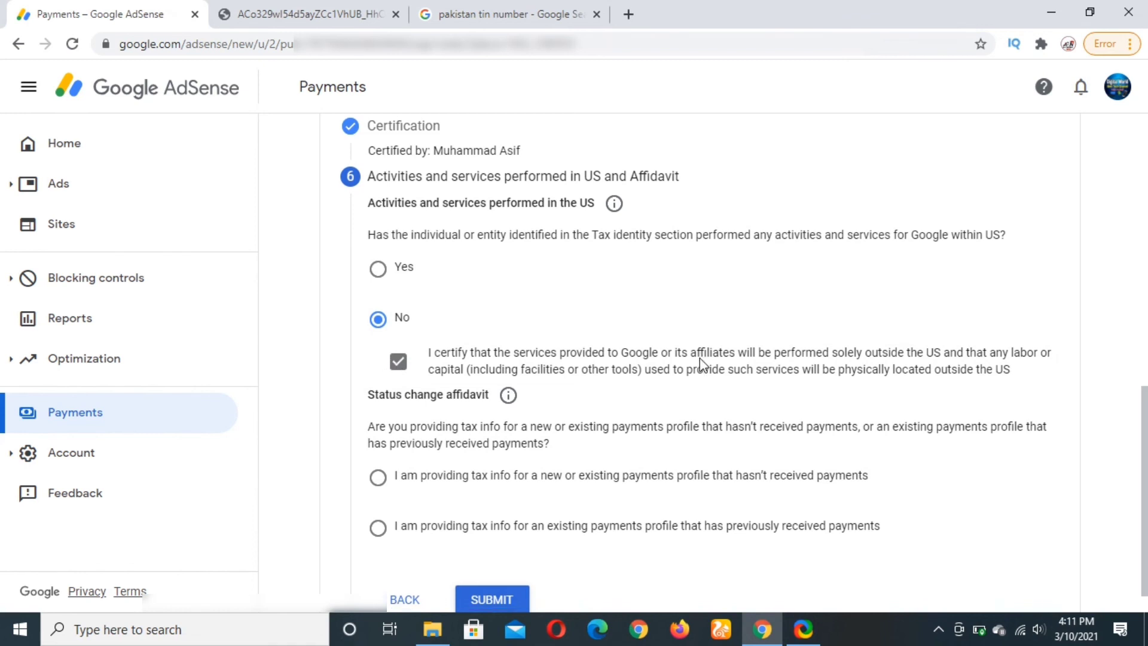
{"action": "scroll", "coordinate": [698, 361], "scroll_direction": "down", "scroll_amount": 1}
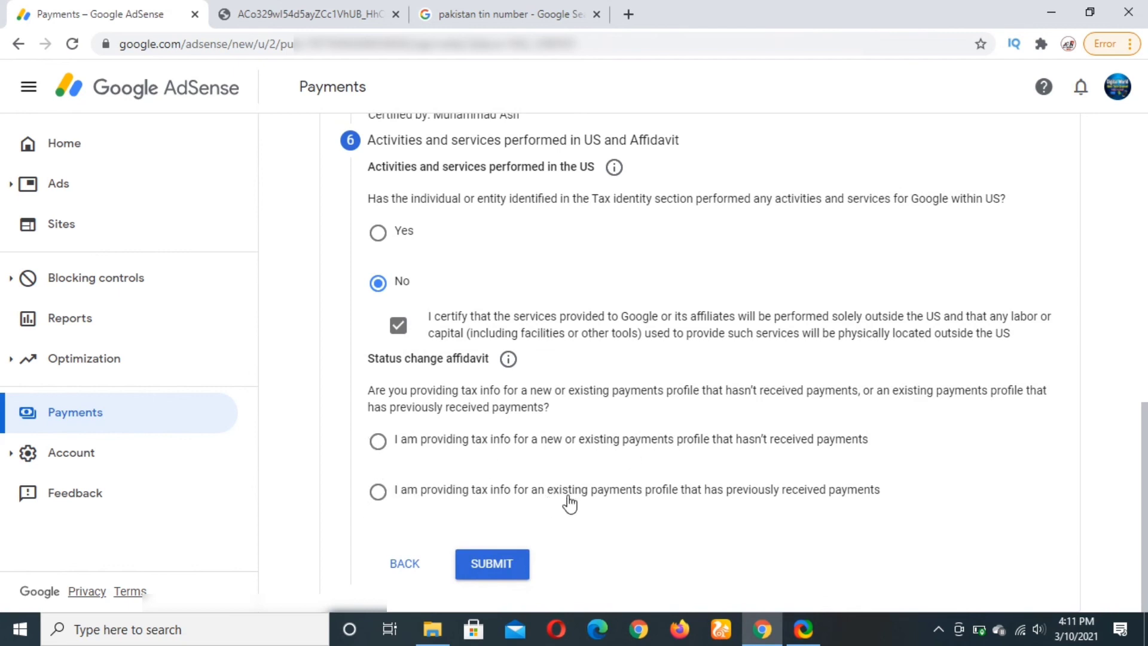
{"action": "left_click", "coordinate": [377, 492]}
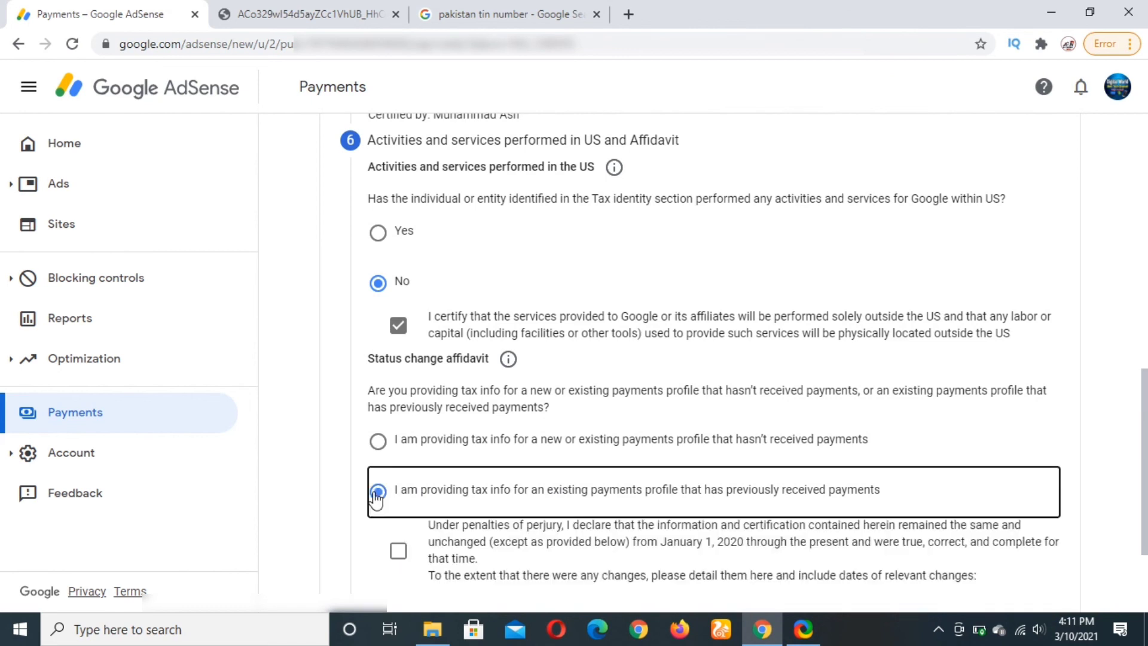
{"action": "scroll", "coordinate": [467, 445], "scroll_direction": "down", "scroll_amount": 3}
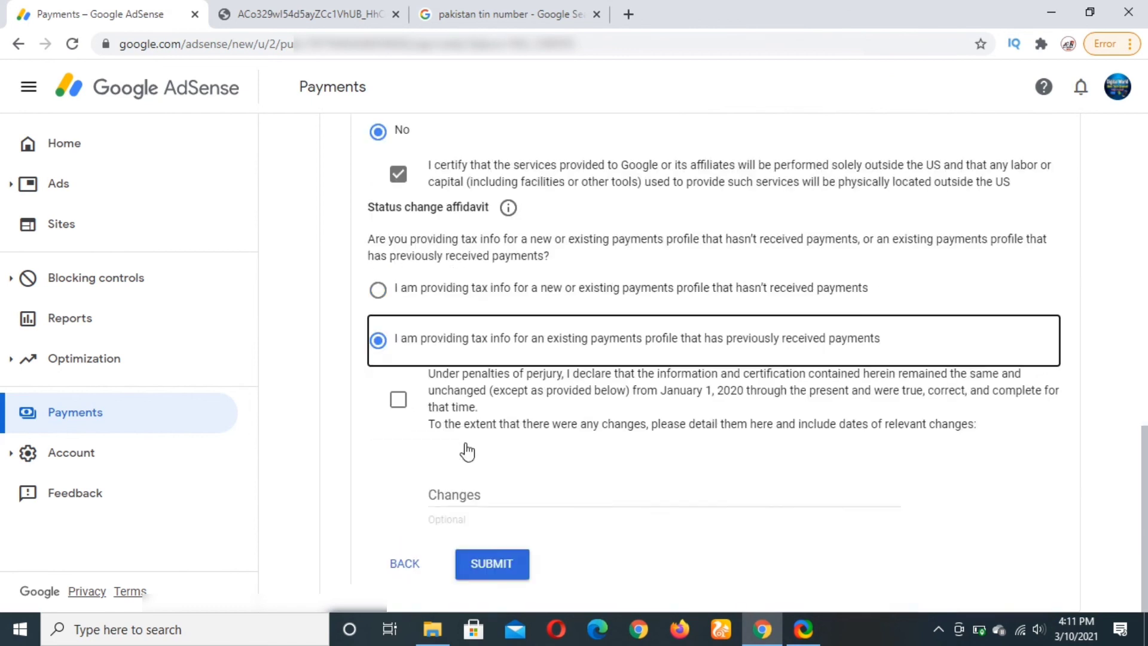
{"action": "left_click", "coordinate": [399, 401]}
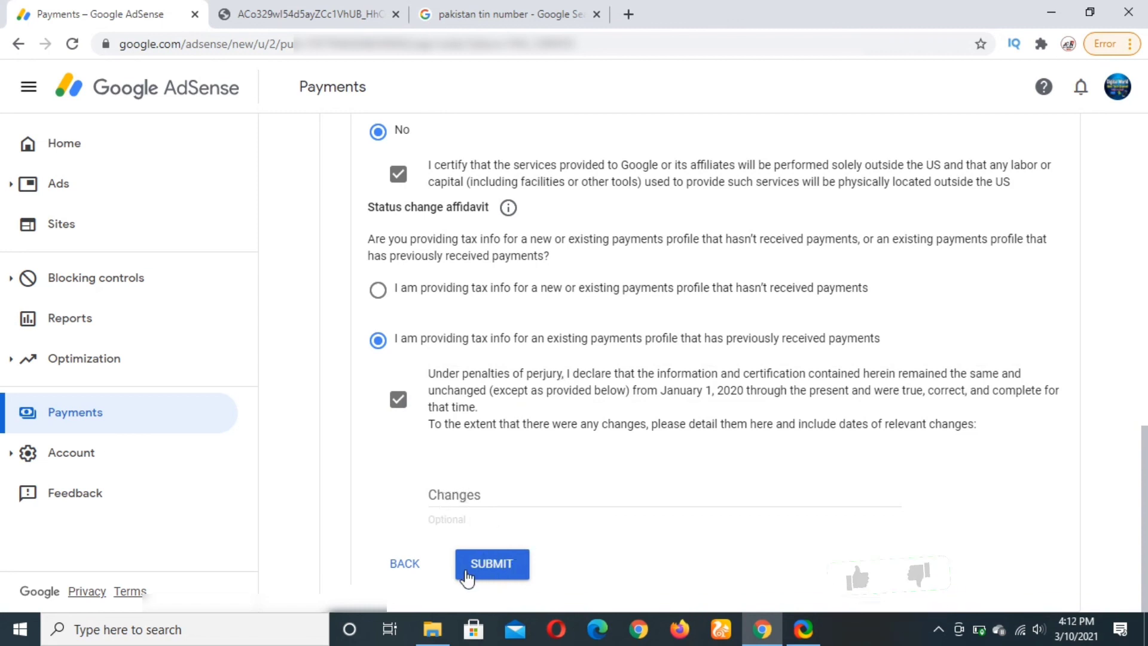
Submit the tax form, review the W-8BEN summary, then submit it again so it starts processing.
{"action": "left_click", "coordinate": [492, 564]}
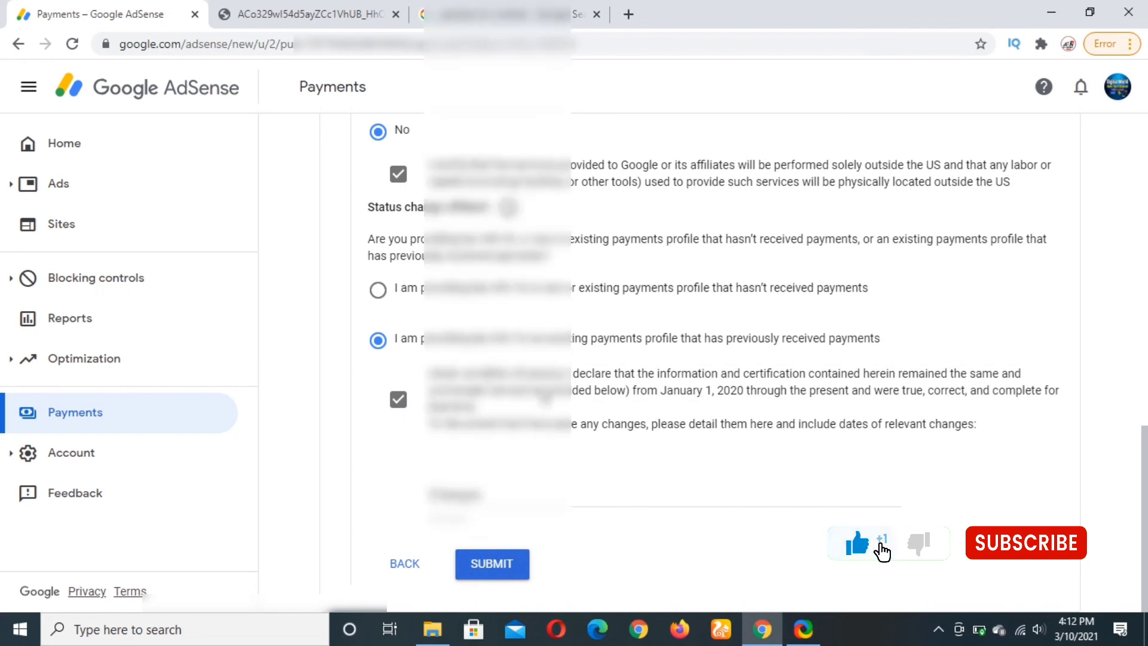
{"action": "scroll", "coordinate": [463, 358], "scroll_direction": "down", "scroll_amount": 4}
{"action": "scroll", "coordinate": [463, 357], "scroll_direction": "down", "scroll_amount": 4}
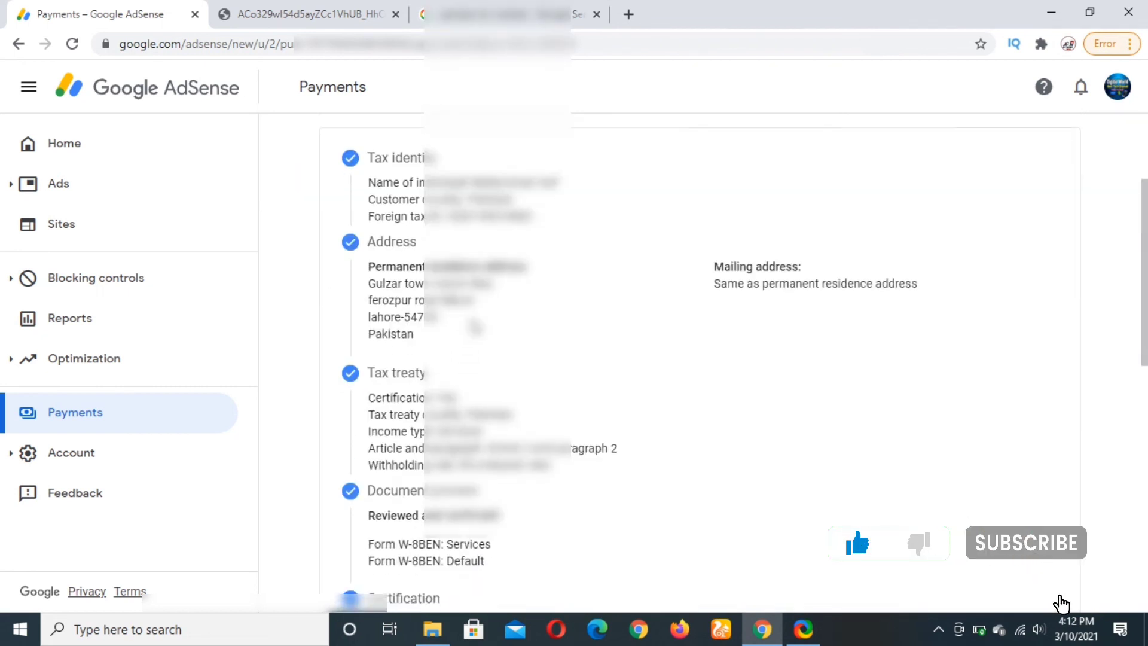
{"action": "scroll", "coordinate": [575, 318], "scroll_direction": "down", "scroll_amount": 5}
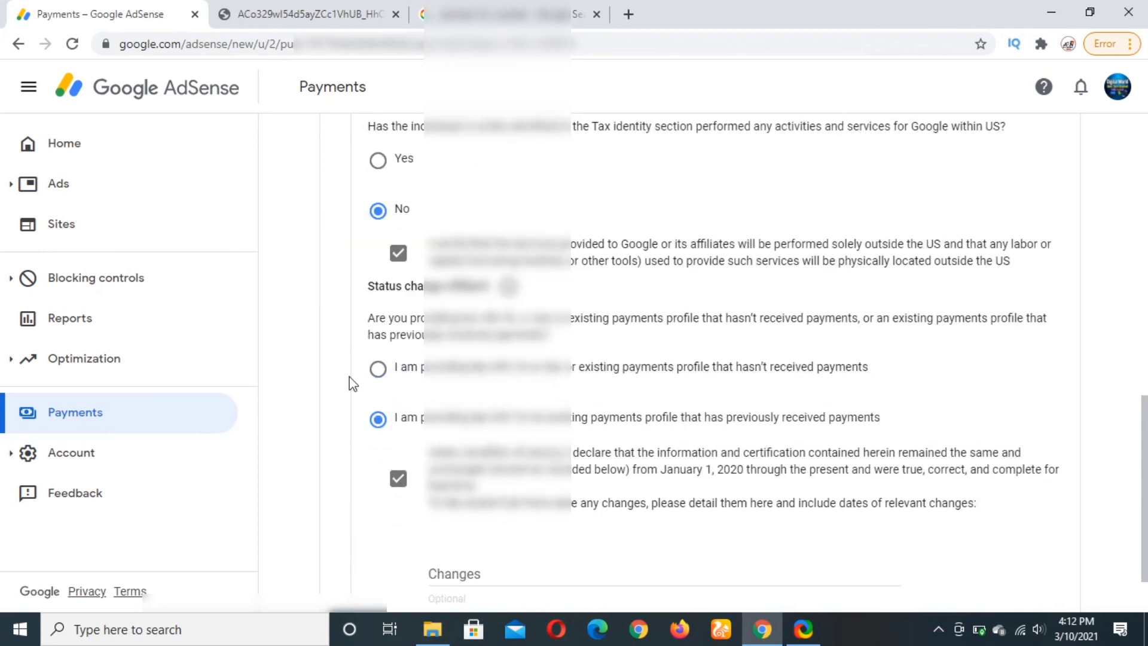
{"action": "scroll", "coordinate": [581, 393], "scroll_direction": "down", "scroll_amount": 1}
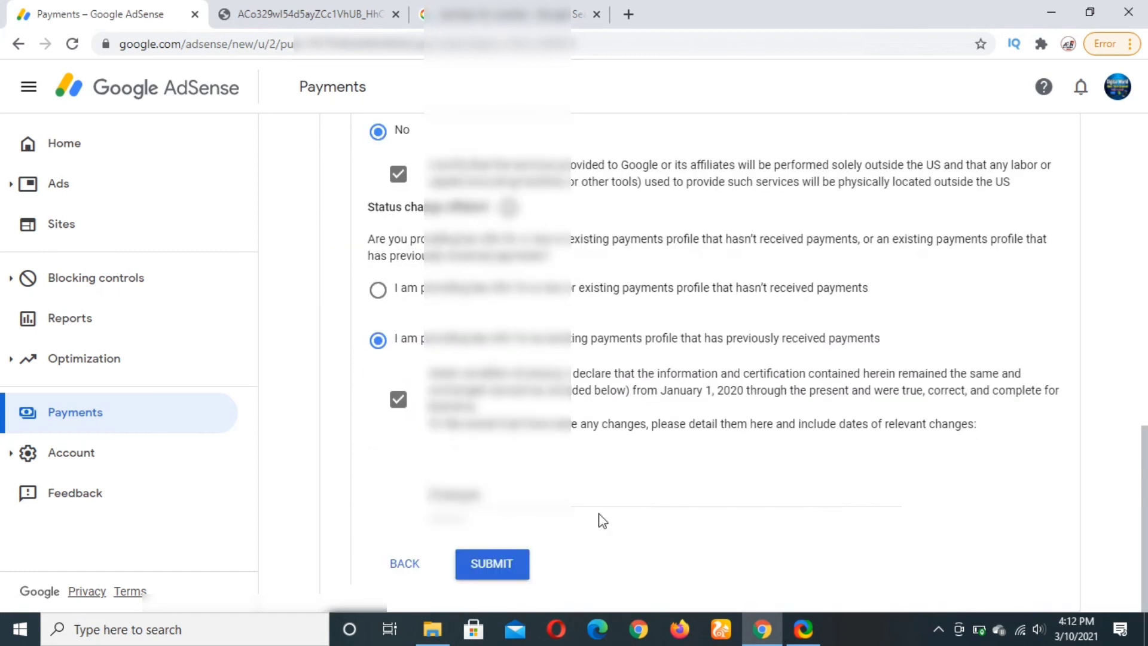
{"action": "scroll", "coordinate": [603, 308], "scroll_direction": "up", "scroll_amount": 15}
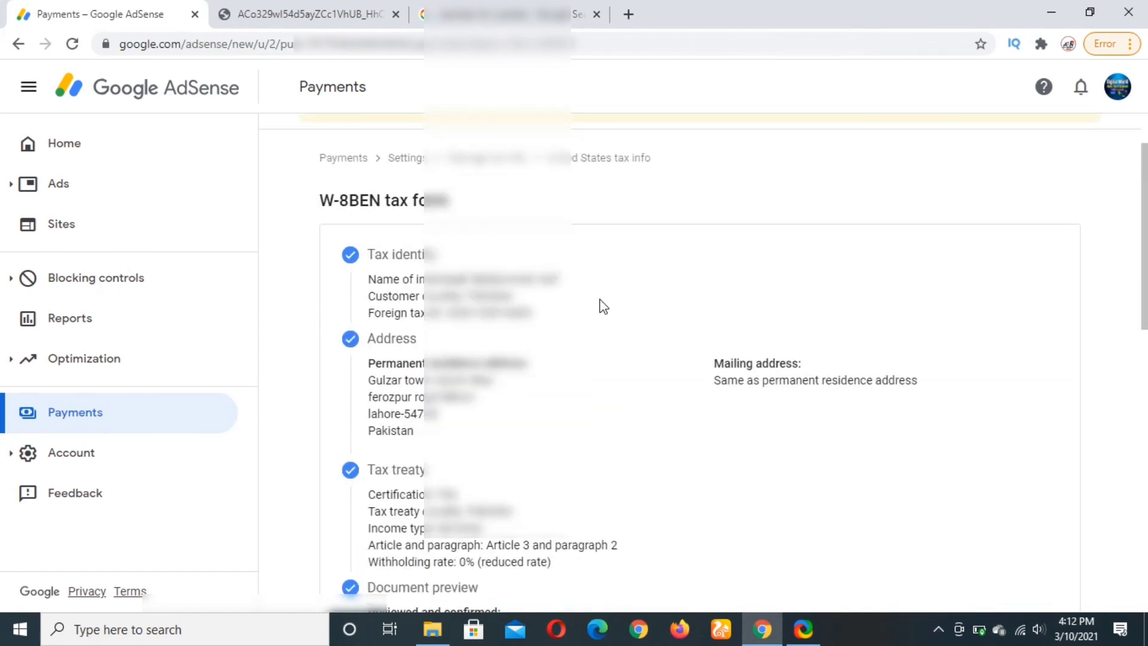
{"action": "scroll", "coordinate": [603, 307], "scroll_direction": "down", "scroll_amount": 12}
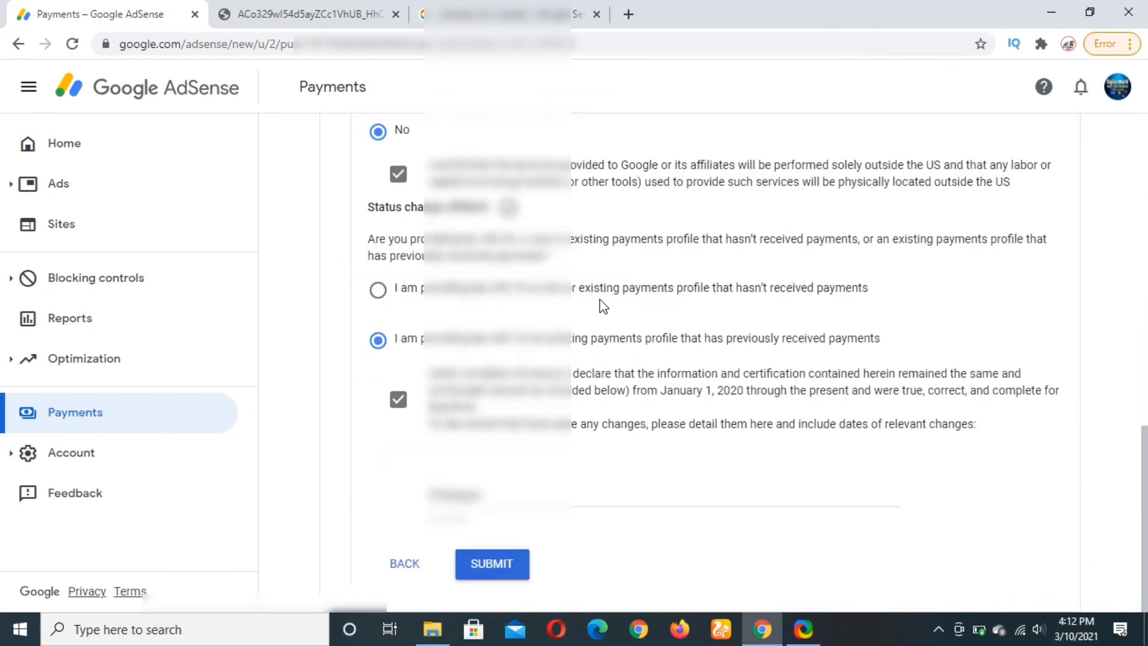
{"action": "left_click", "coordinate": [501, 565]}
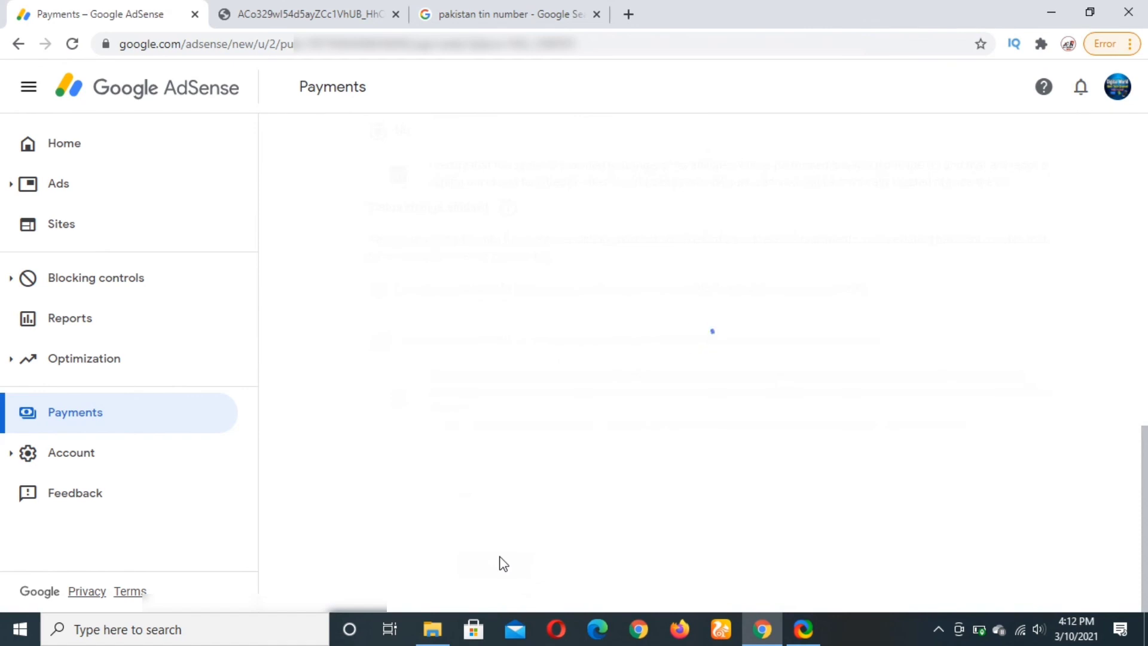